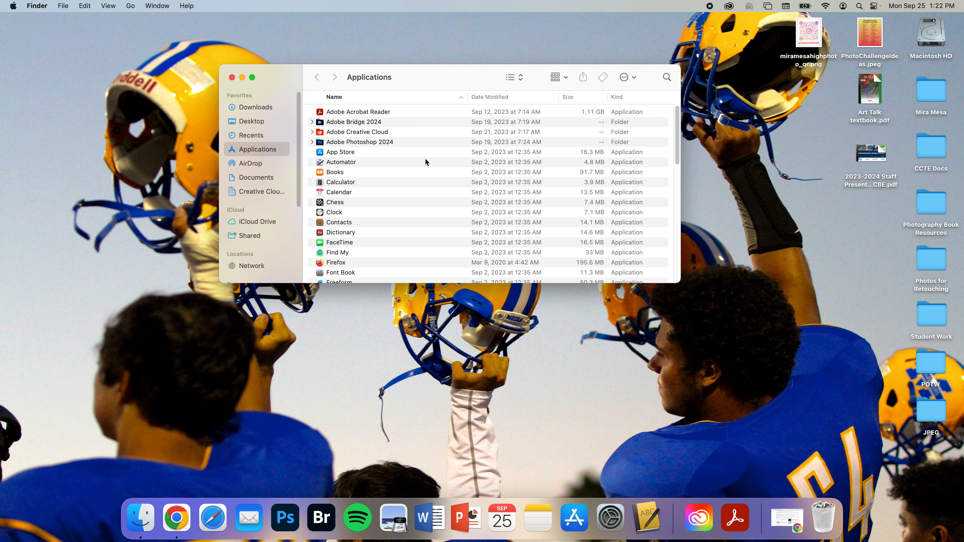
Step: Find Adobe Bridge 2024 in the Applications folder and launch Adobe Bridge
left_click(371, 125)
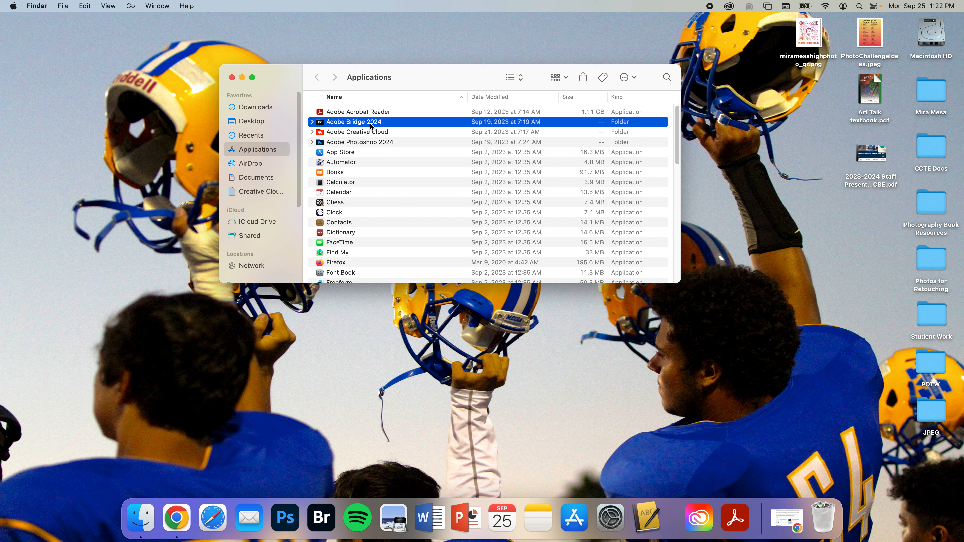
double_click(371, 125)
left_click(319, 113)
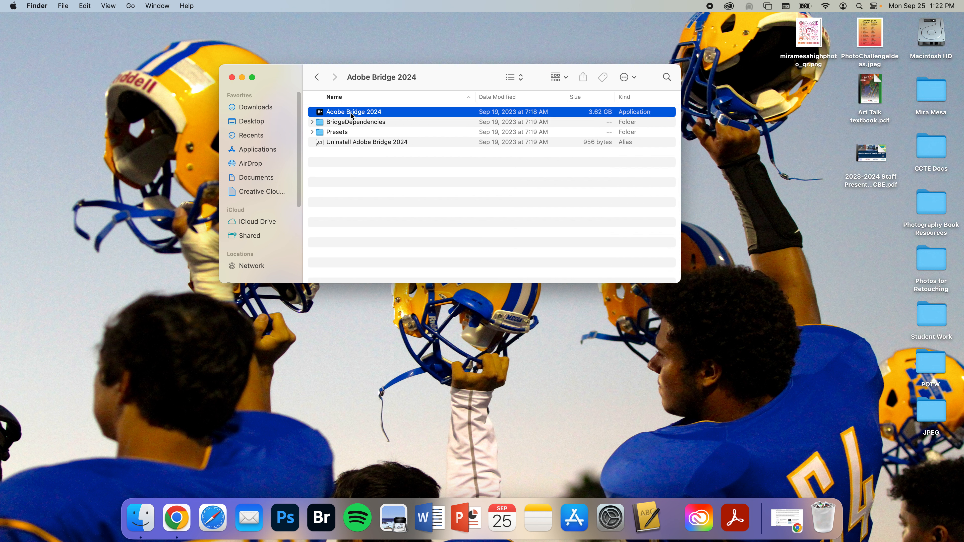
left_click_drag(319, 114, 375, 198)
left_click(316, 77)
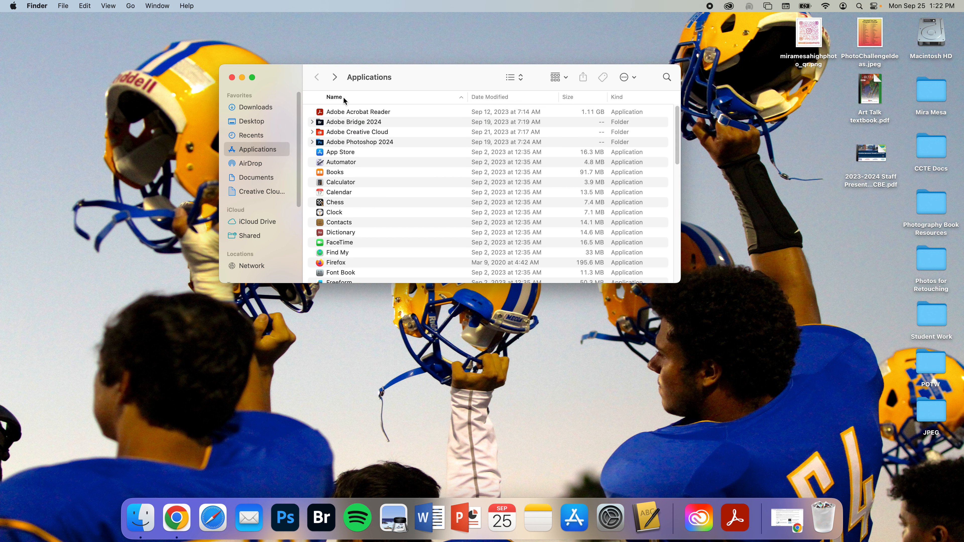
double_click(336, 145)
mouse_move(321, 112)
left_mouse_down()
mouse_move(283, 502)
mouse_move(354, 264)
mouse_move(336, 117)
left_mouse_up()
left_click(323, 515)
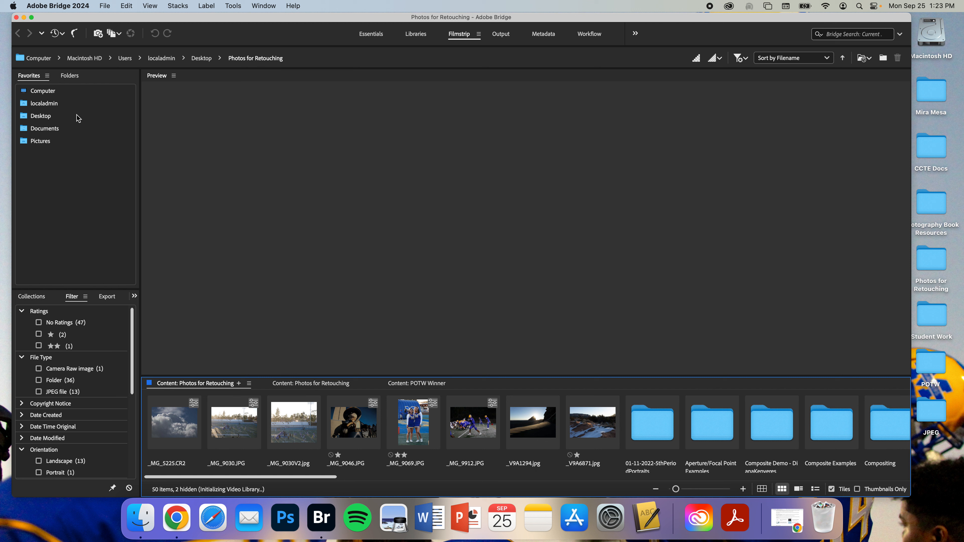
Step: Explore the Essentials and Filmstrip workspaces while browsing the Desktop and localadmin favourite folders
left_click(46, 120)
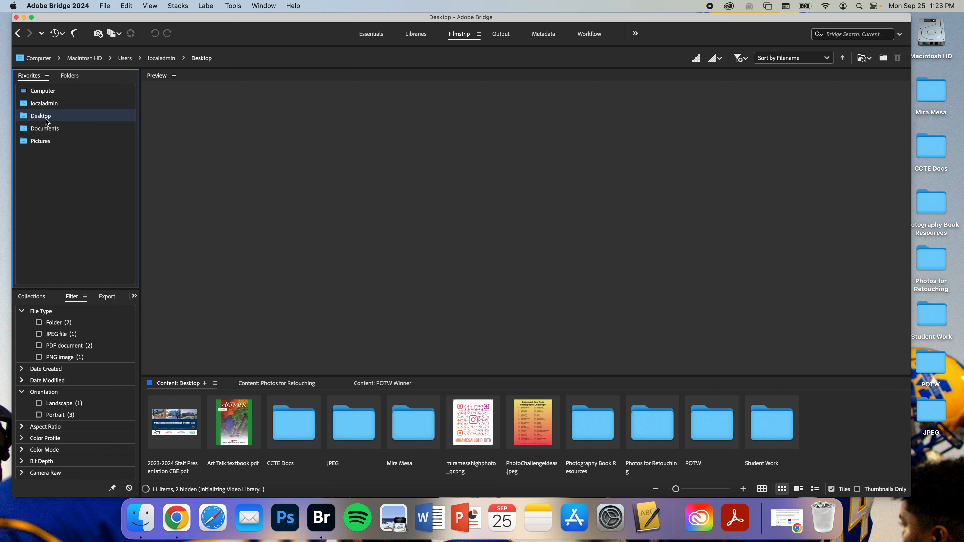
left_click(369, 31)
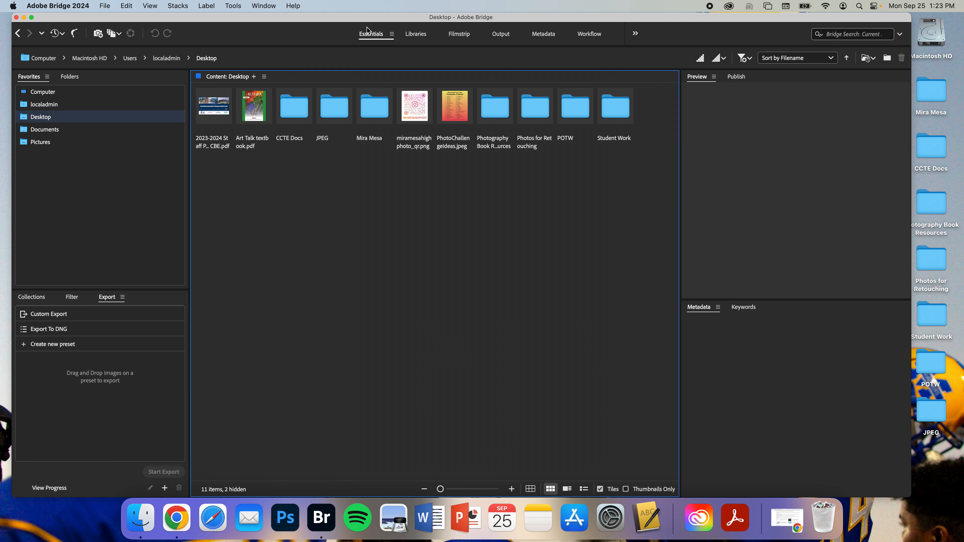
left_click(42, 105)
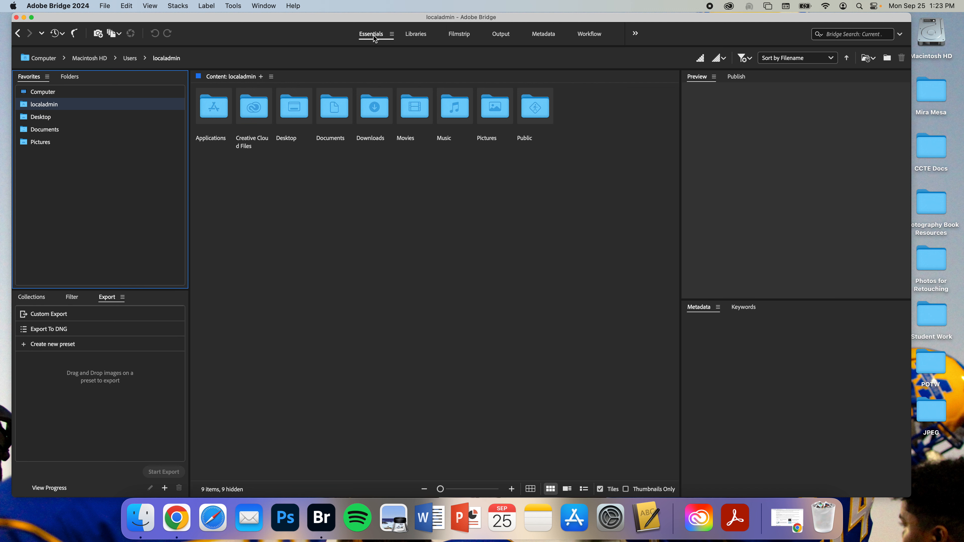
left_click(458, 38)
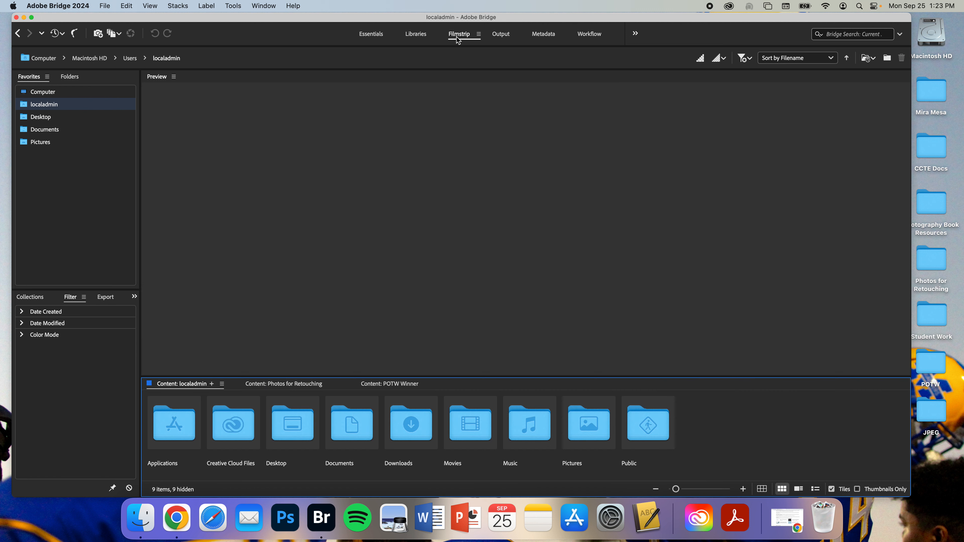
left_click(374, 34)
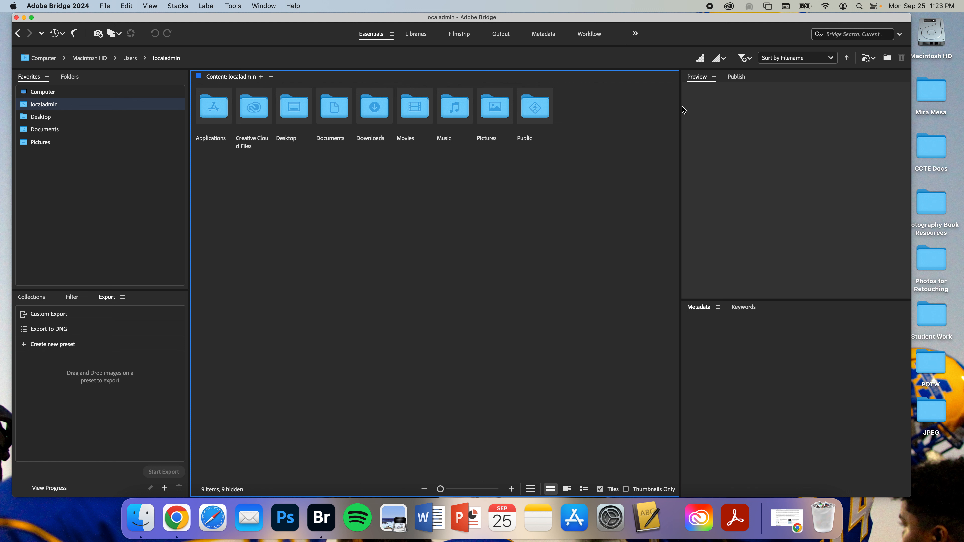
Step: Widen the content panel and open the Photos for Retouching folder on the Desktop
left_click_drag(682, 107, 716, 125)
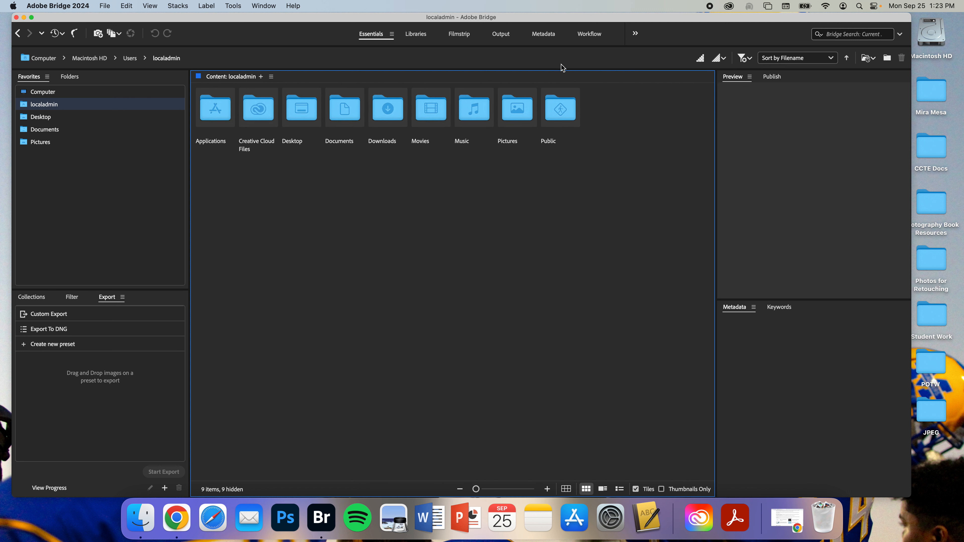
double_click(297, 111)
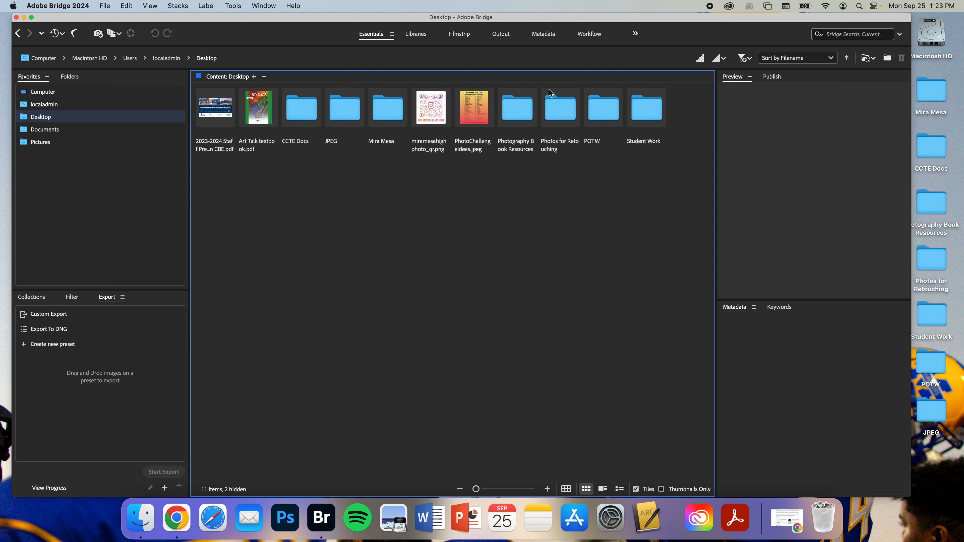
double_click(564, 106)
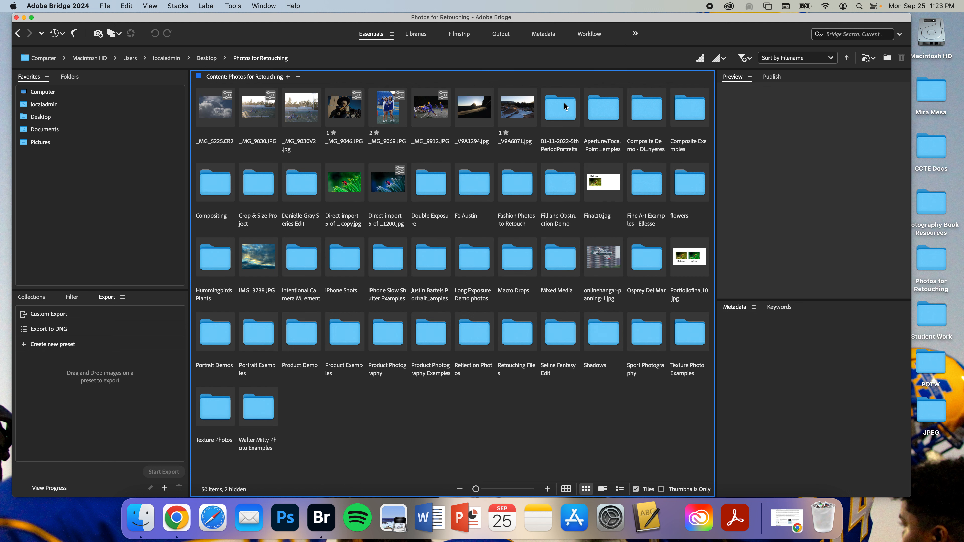
Step: Switch to the Filmstrip workspace and select the eight photos at the start of Photos for Retouching
left_click(460, 35)
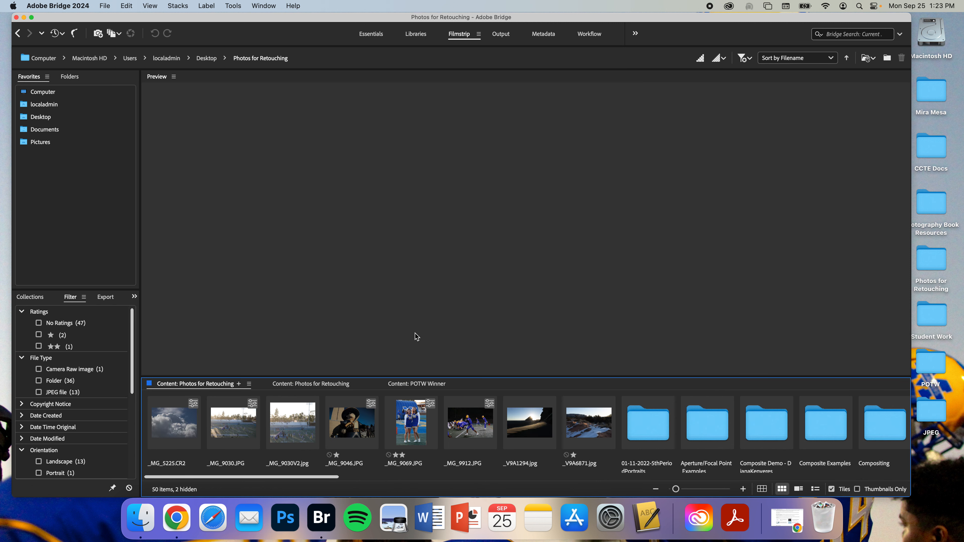
left_click(195, 435)
left_click(228, 433)
left_click(276, 436)
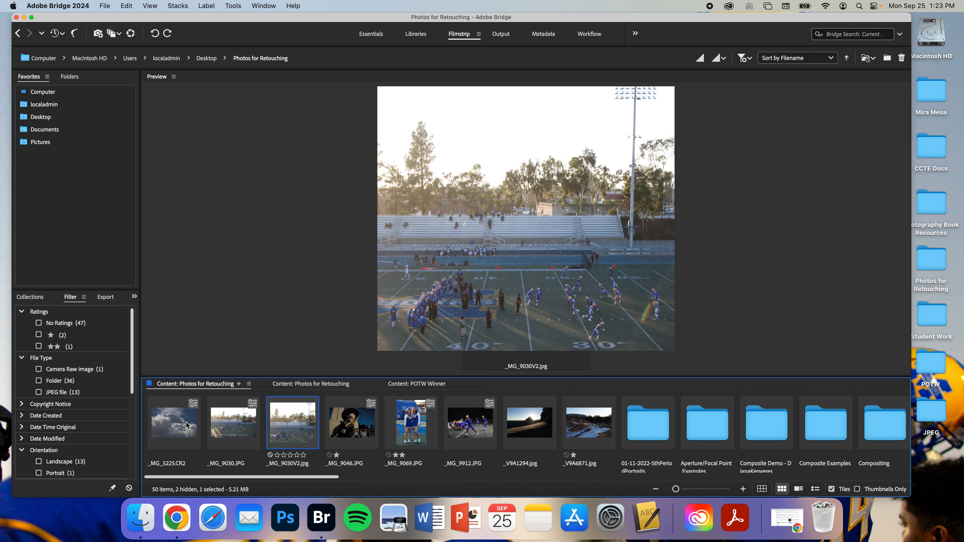
left_click(186, 424)
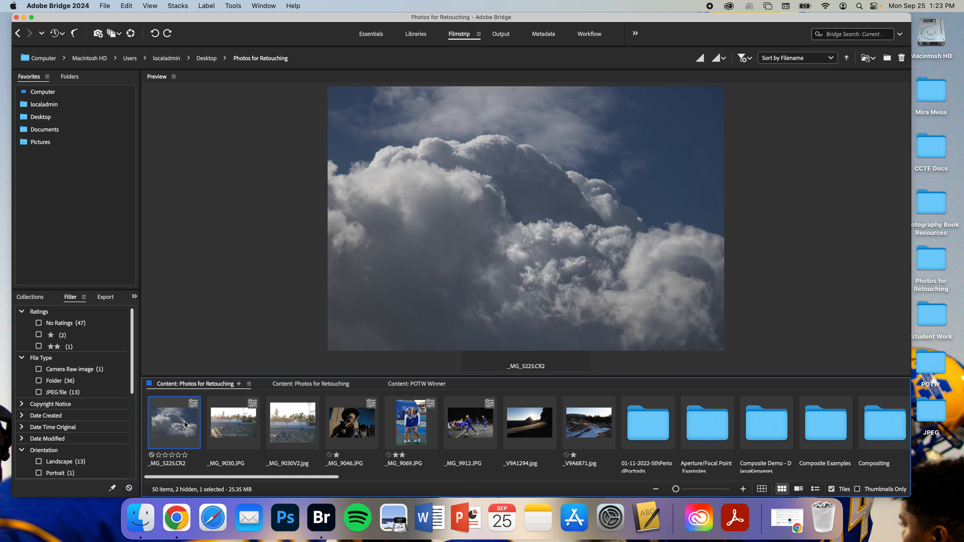
left_click(224, 415, "super")
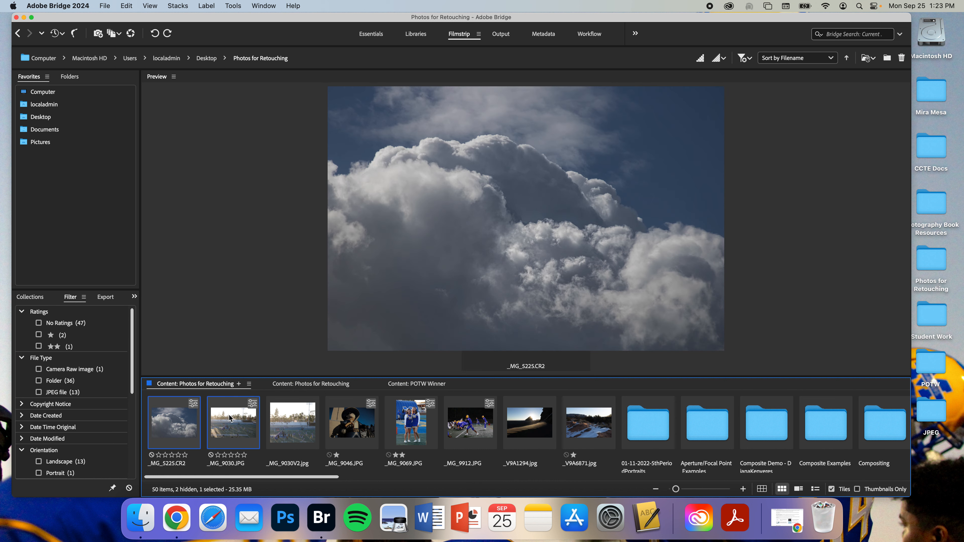
left_click(292, 421, "super")
left_click(363, 421, "super")
left_click(403, 425, "super")
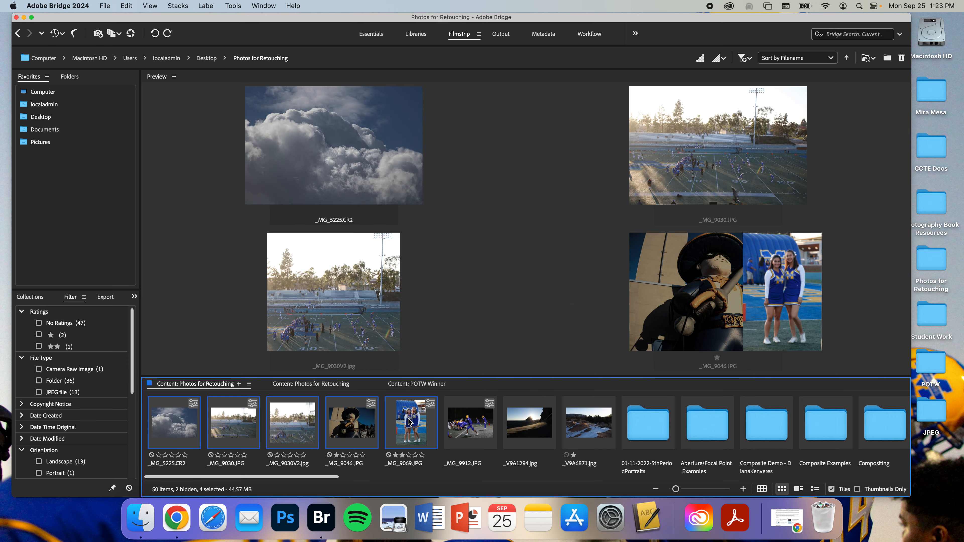
left_click(457, 430, "super")
left_click(538, 419, "super")
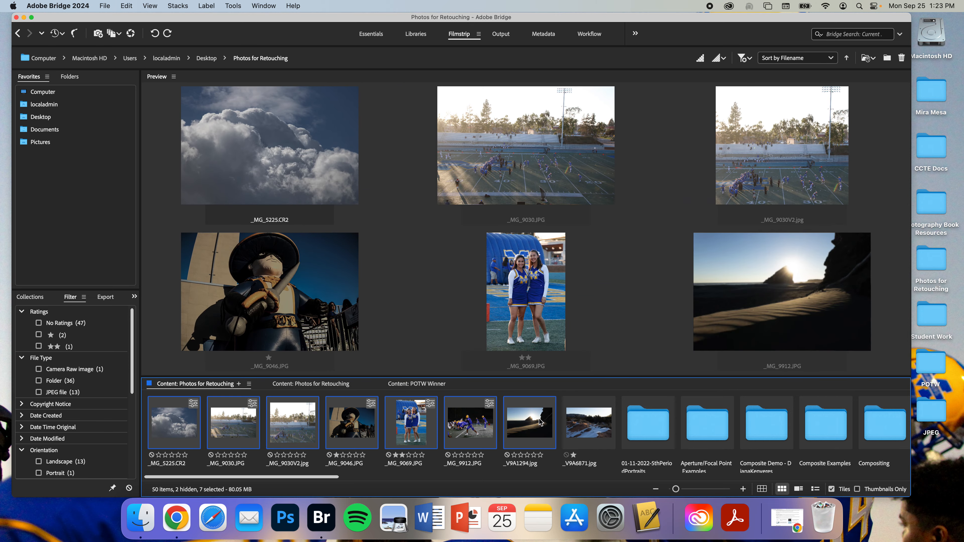
left_click(579, 424, "super")
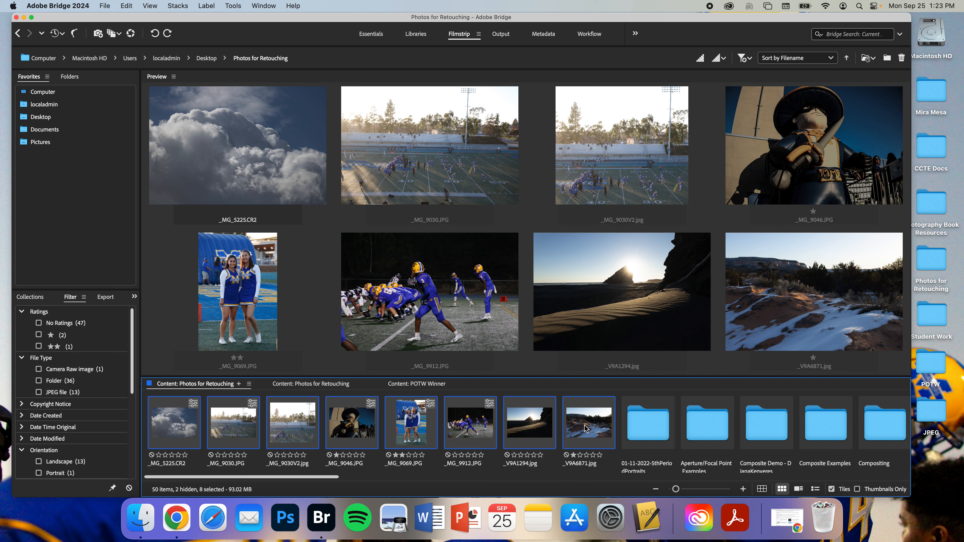
Step: Copy the selected photos into a new folder named Photo Editing inside Photos for Retouching
right_click(587, 428)
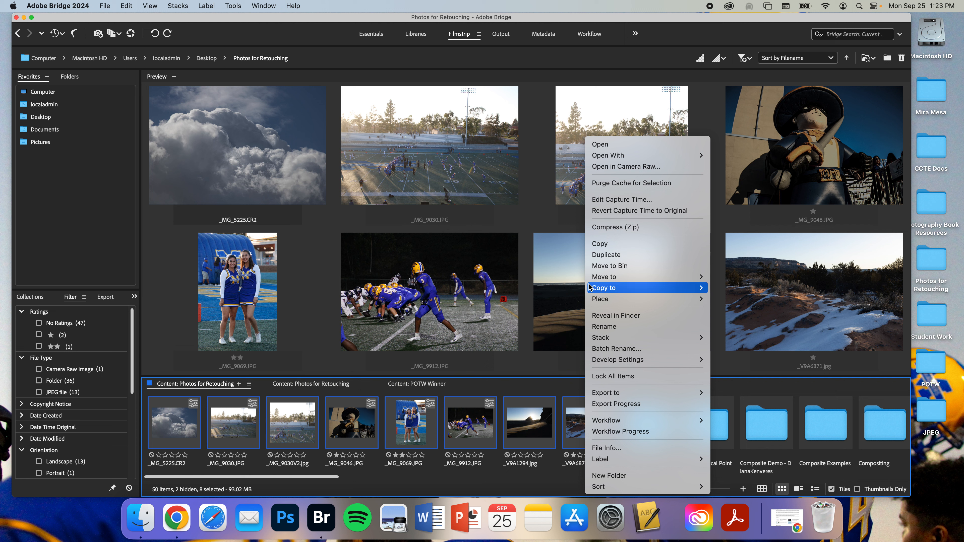
mouse_move(590, 288)
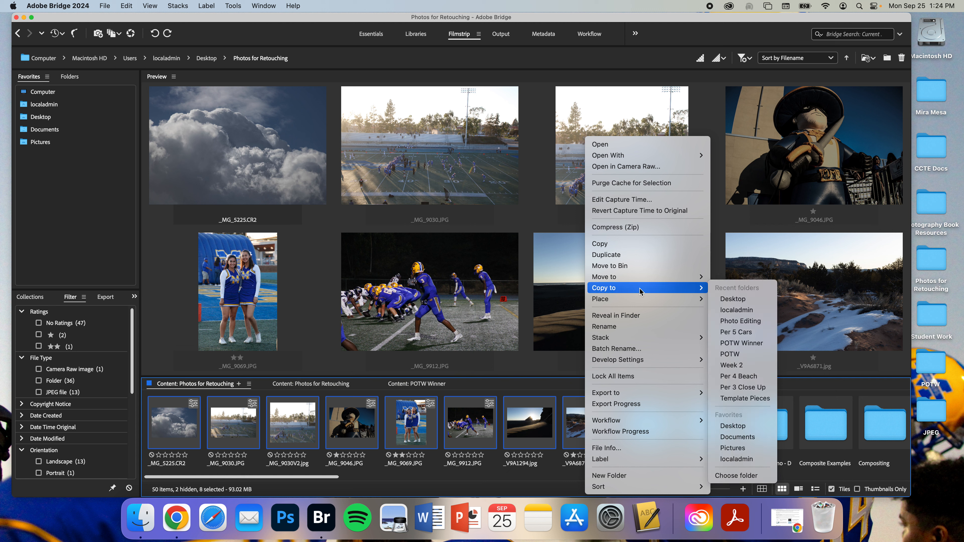
left_click(736, 475)
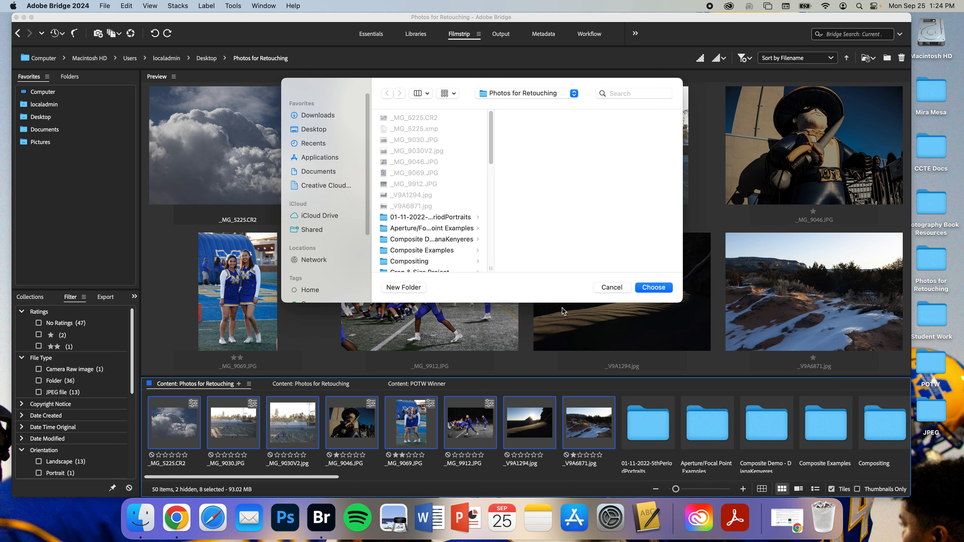
left_click(395, 290)
type("Photo Editing")
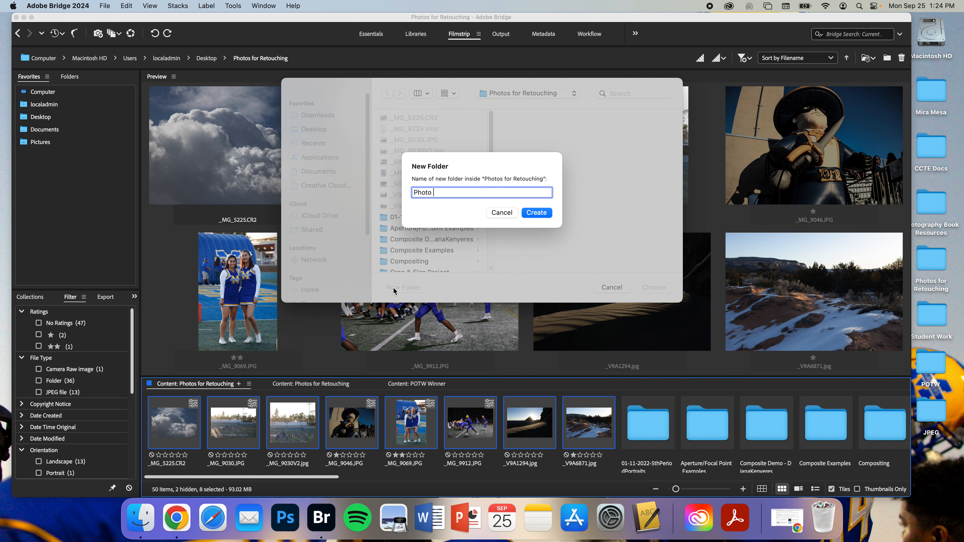
left_click(536, 213)
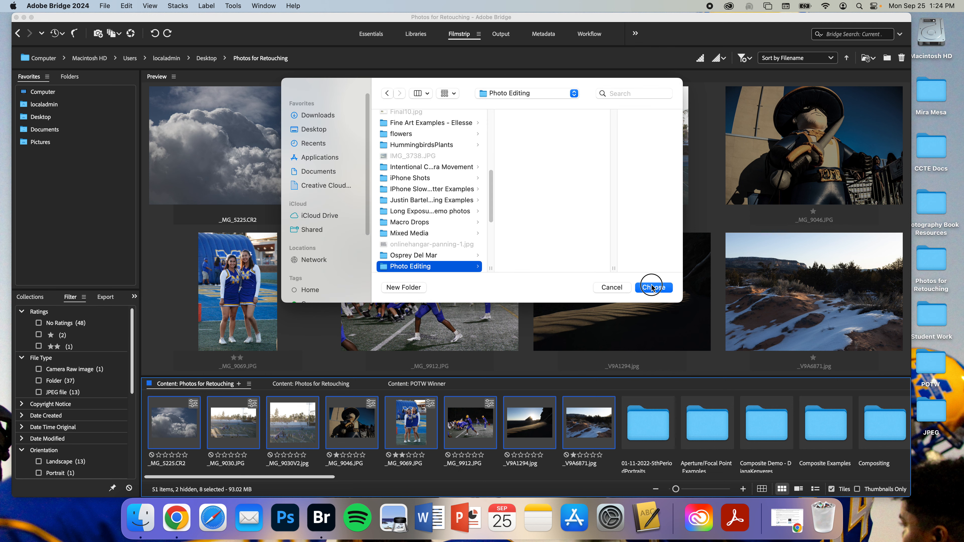
left_click(652, 287)
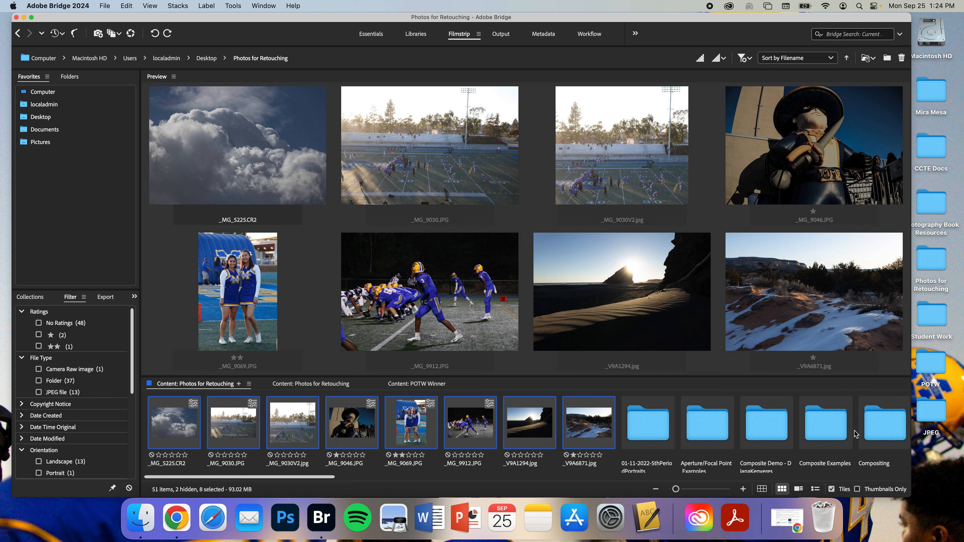
Step: Open the Photo Editing folder and select all of its images
scroll(475, 416, "right", 15)
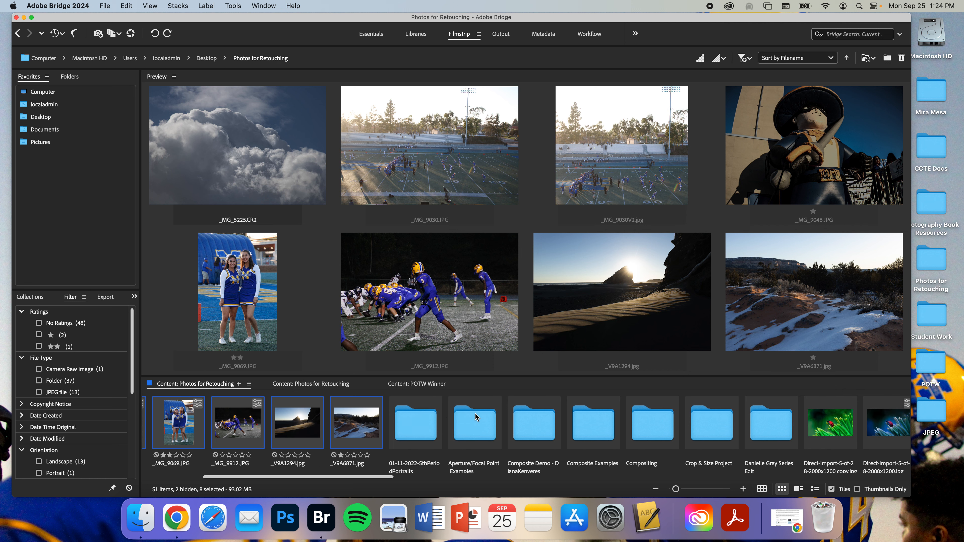
scroll(477, 417, "right", 5)
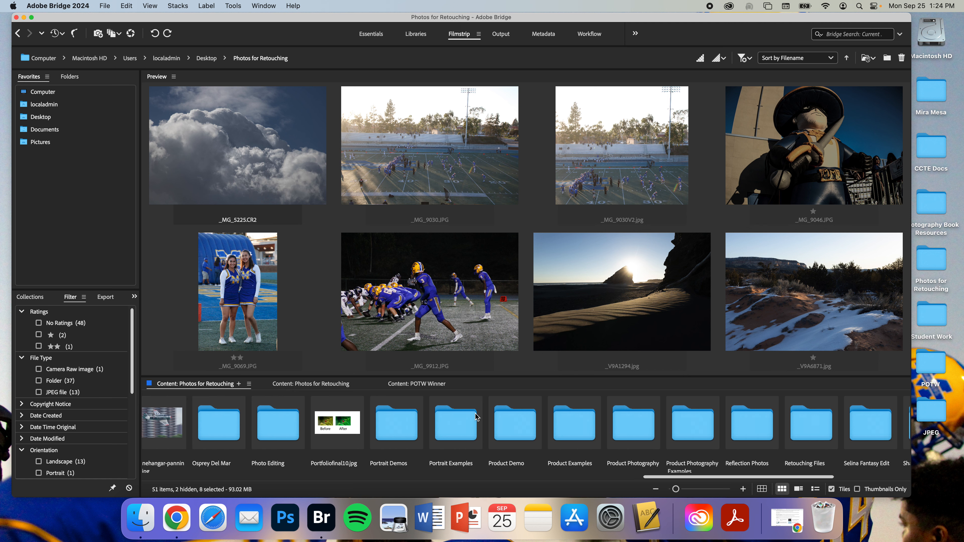
double_click(276, 438)
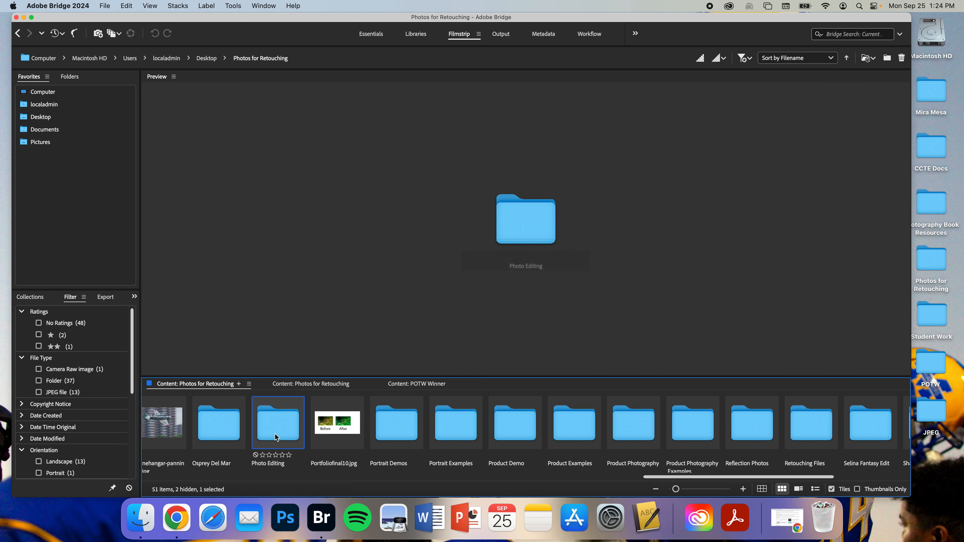
left_click(584, 422)
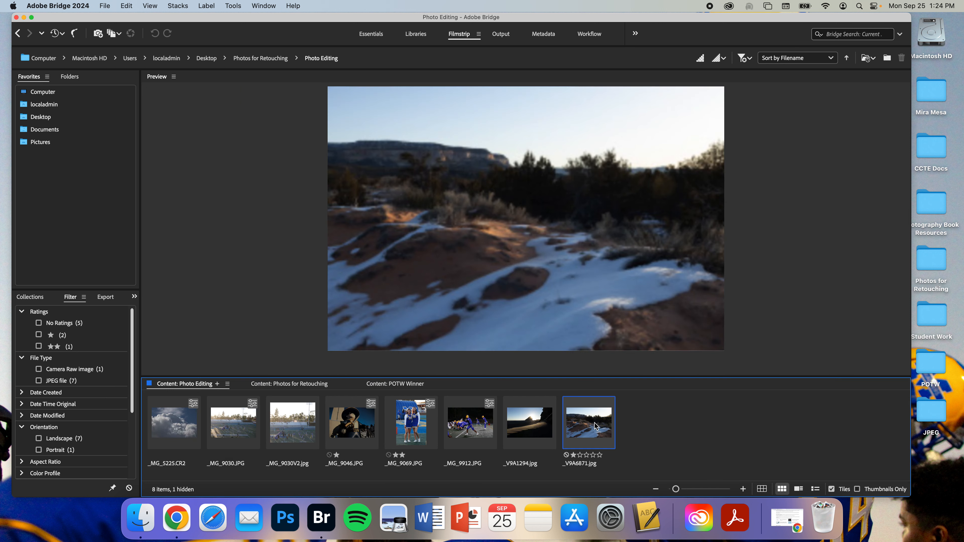
key("super+a")
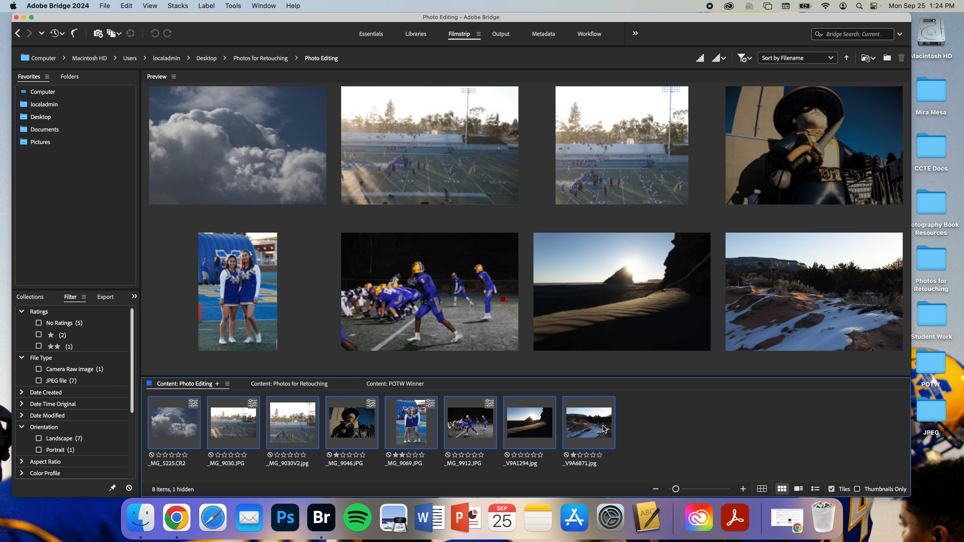
Step: Select each of the eight photos in Photo Editing and duplicate them
left_click(604, 429)
left_click(534, 420, "super")
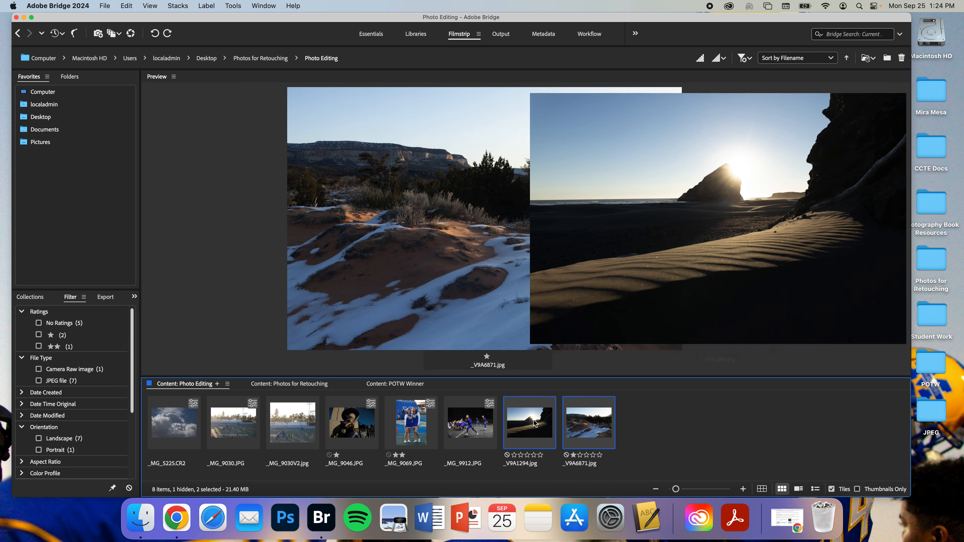
left_click(489, 431, "super")
left_click(411, 423, "super")
left_click(352, 423, "super")
left_click(292, 423, "super")
left_click(246, 418, "super")
left_click(173, 422, "super")
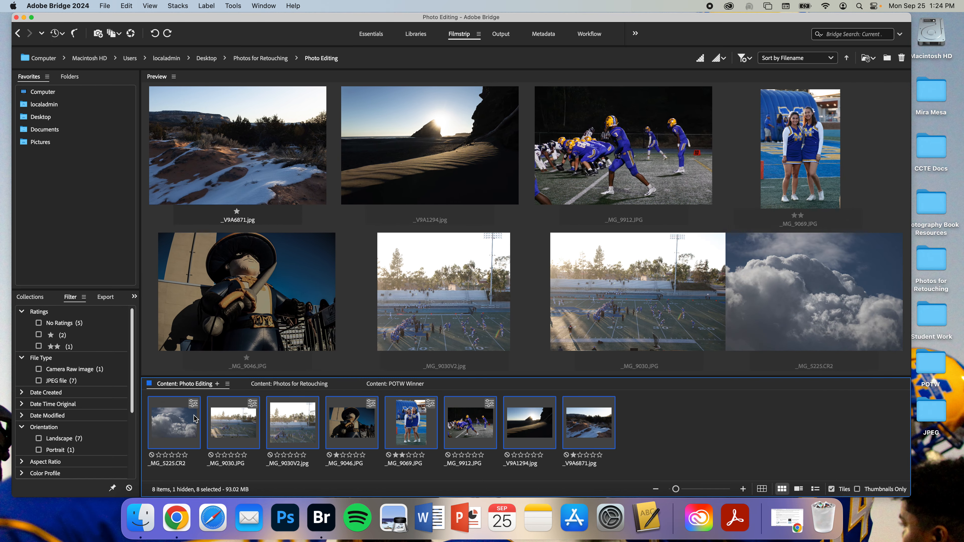
right_click(599, 422)
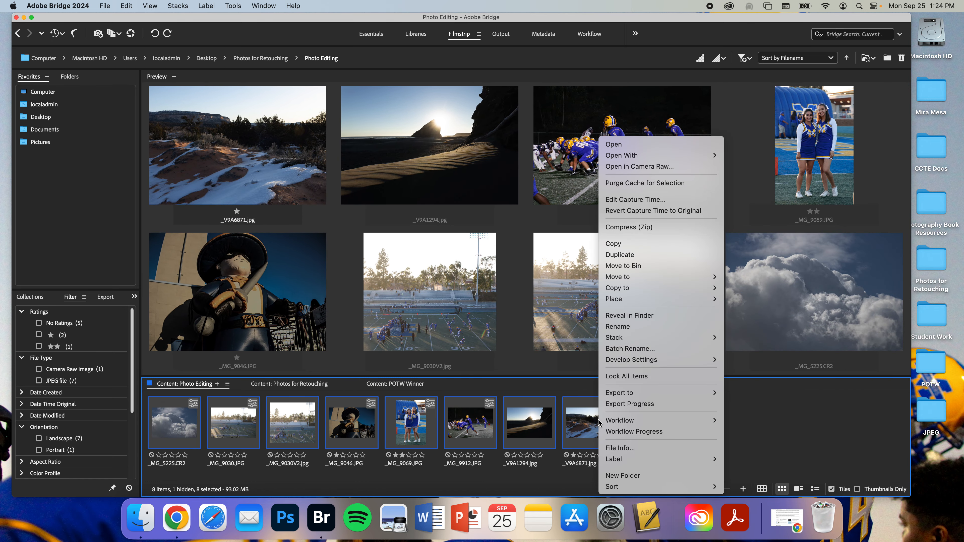
left_click(631, 255)
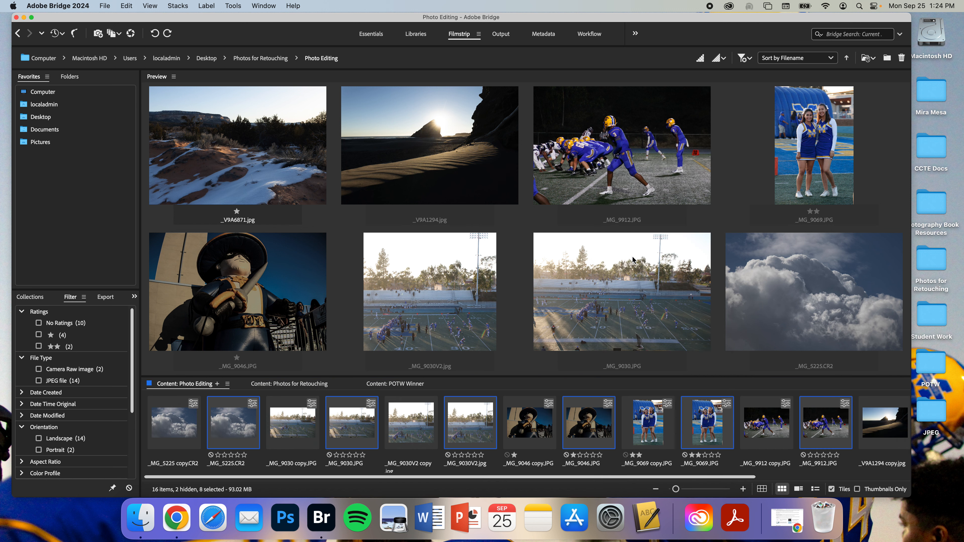
scroll(770, 433, "right", 5)
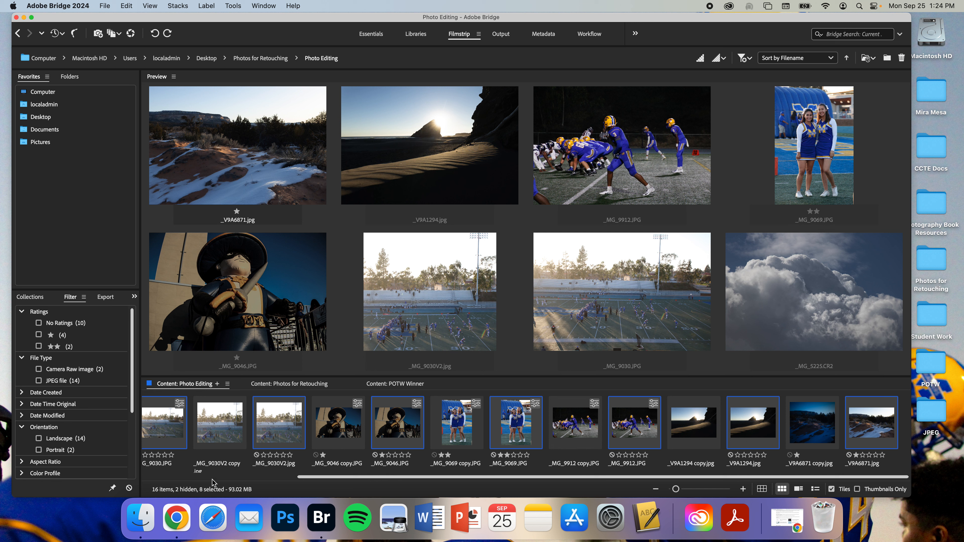
Step: Delete the duplicate _V9A6871 copy.jpg from the Photo Editing folder
left_click(711, 421)
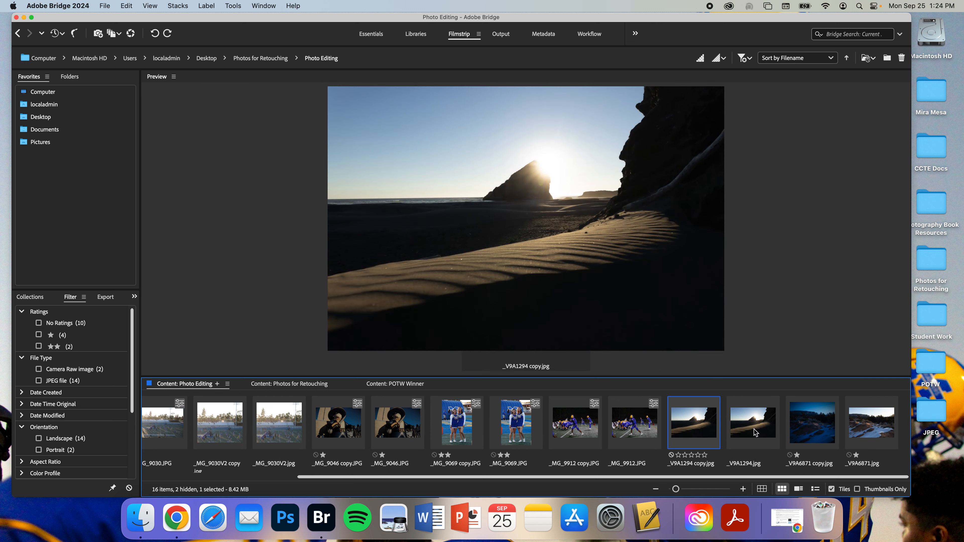
left_click(860, 429)
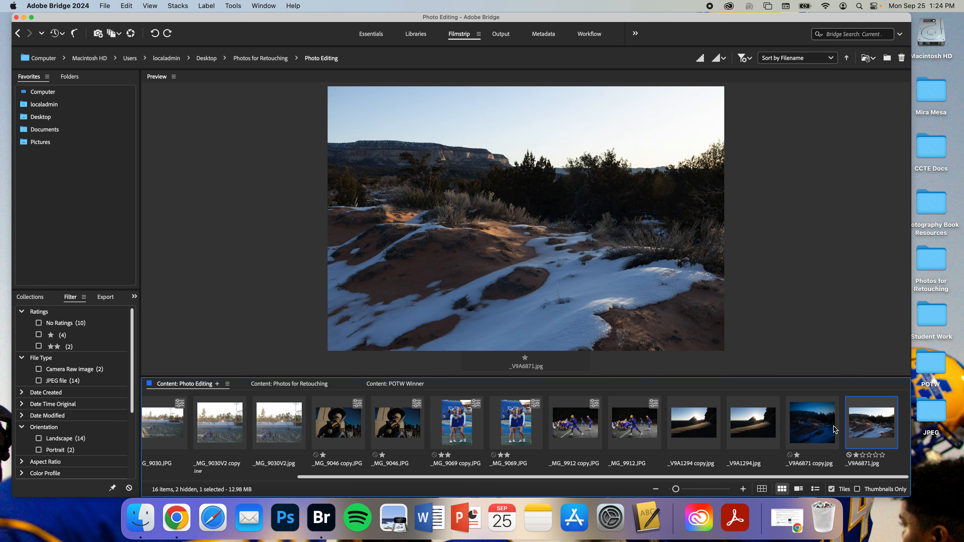
left_click(834, 429)
left_click(891, 438)
left_click(826, 425)
key("super+BackSpace")
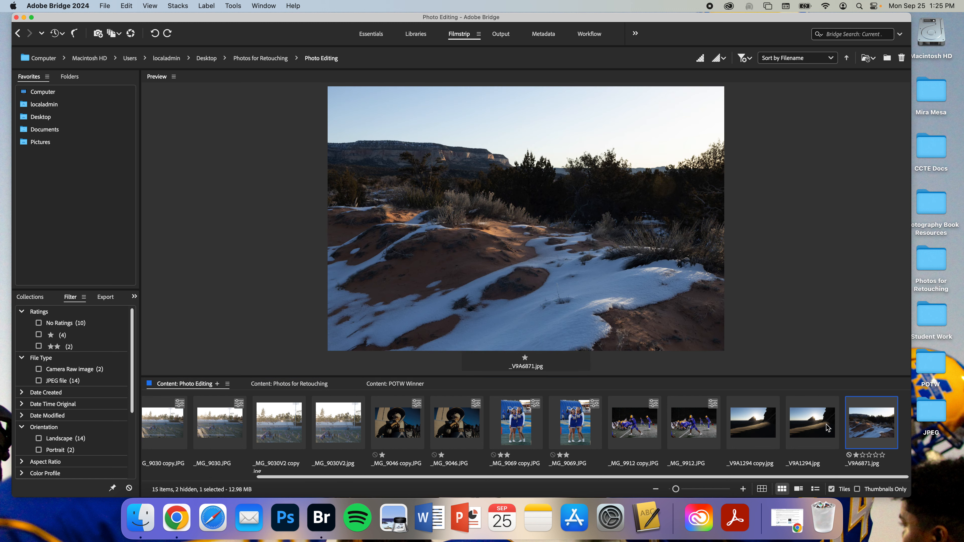
Step: Duplicate _V9A6871.jpg again in the Photo Editing folder
right_click(838, 422)
left_click(872, 424)
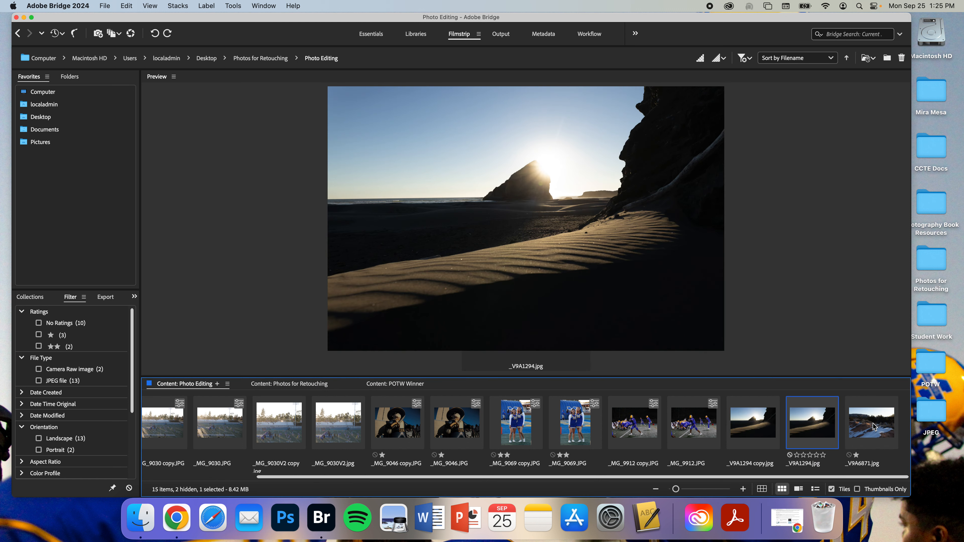
left_click(873, 426)
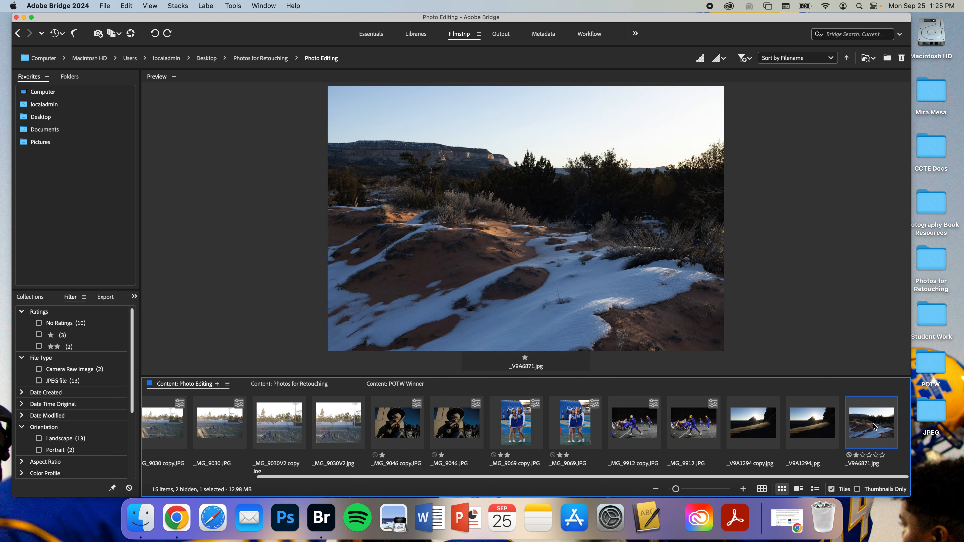
right_click(872, 426)
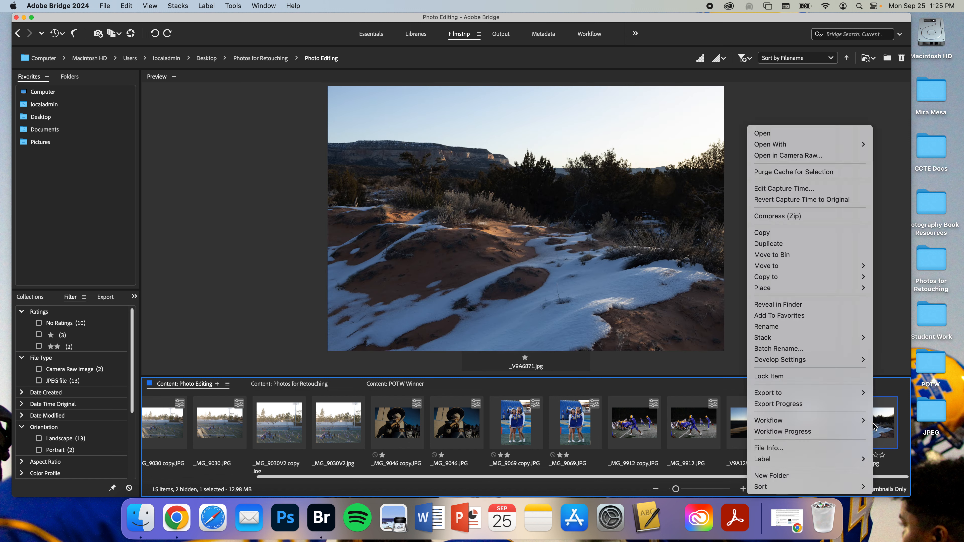
left_click(844, 247)
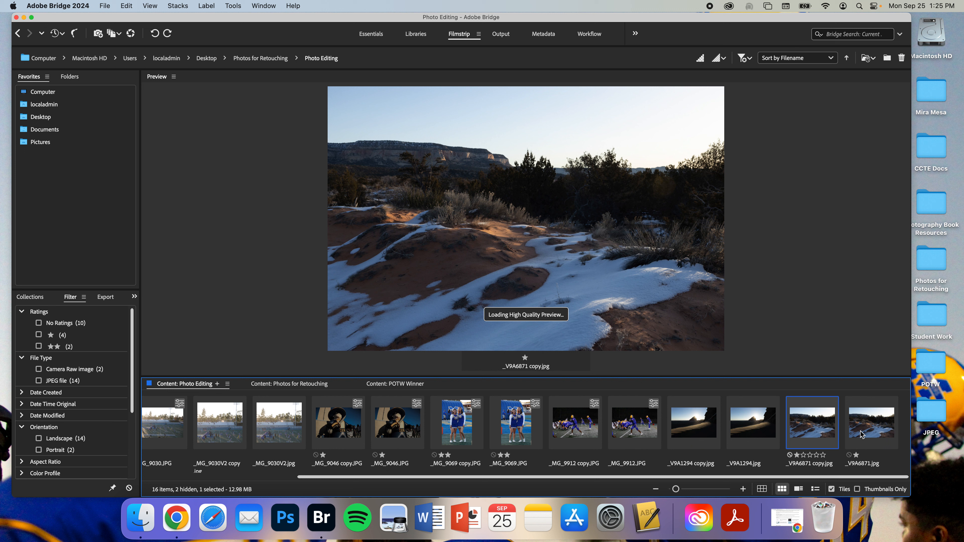
Step: Open _V9A6871 copy.jpg in Camera Raw
left_click(871, 434)
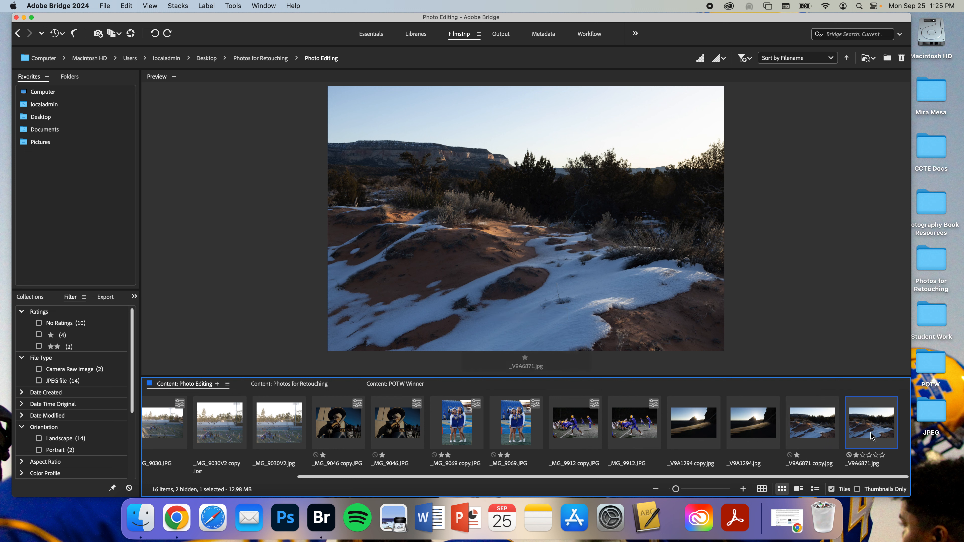
left_click(814, 424)
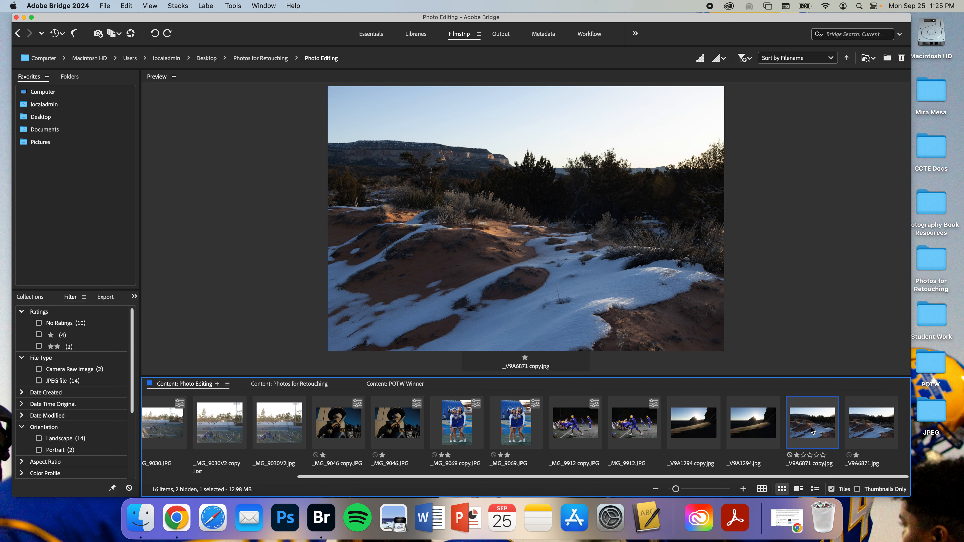
right_click(811, 431)
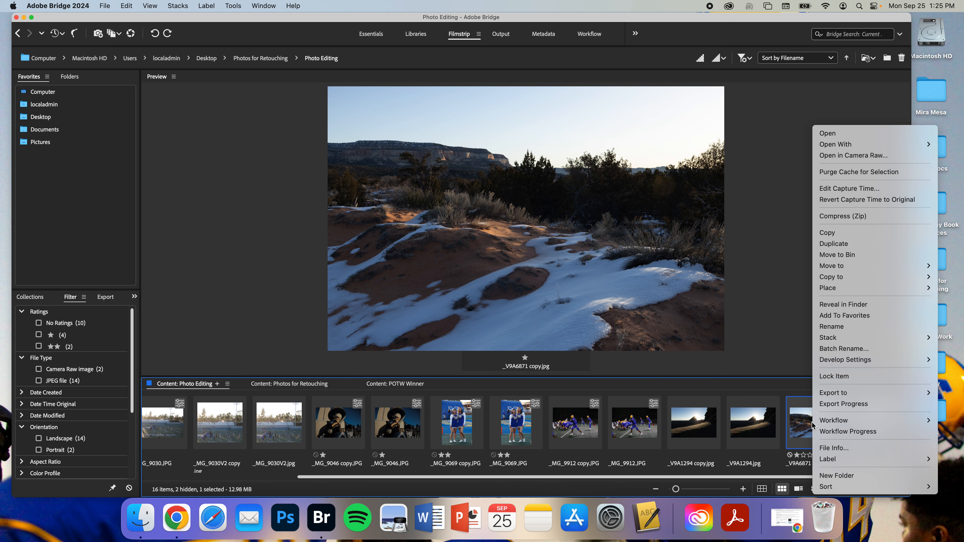
left_click(840, 155)
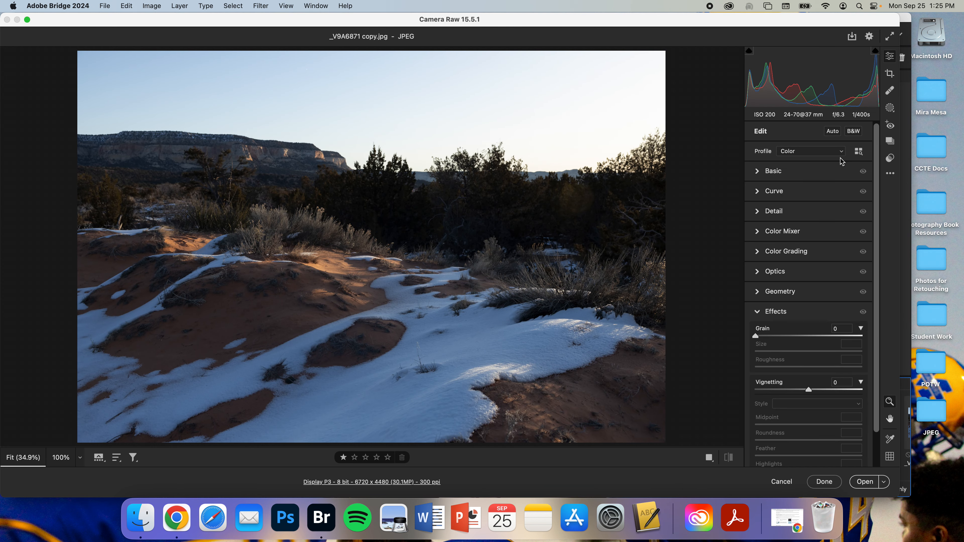
Step: In the Basic panel, set Temperature to +12, Exposure to -1.80, Highlights to +100 and Shadows to +92
left_click(759, 313)
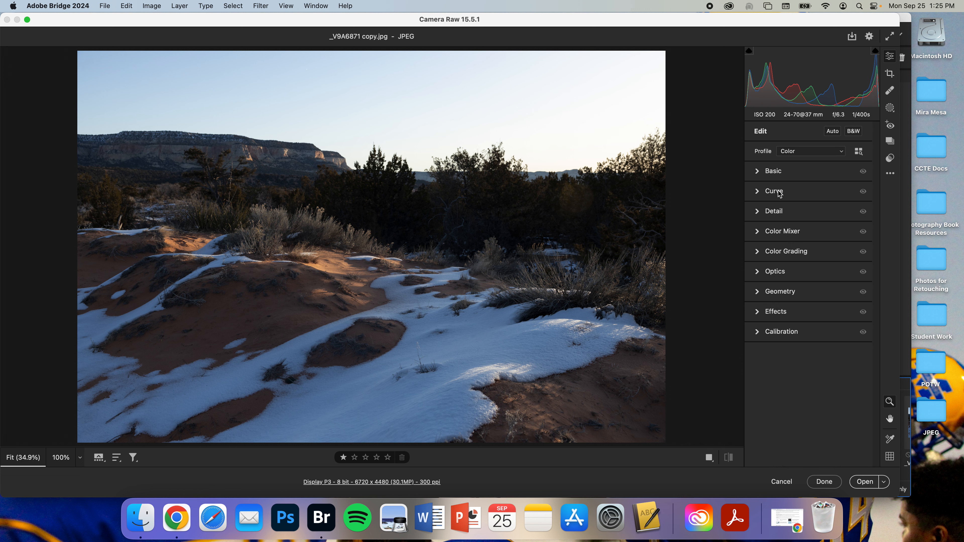
left_click(778, 172)
mouse_move(809, 211)
left_mouse_down()
mouse_move(787, 213)
mouse_move(835, 213)
mouse_move(814, 215)
left_mouse_up()
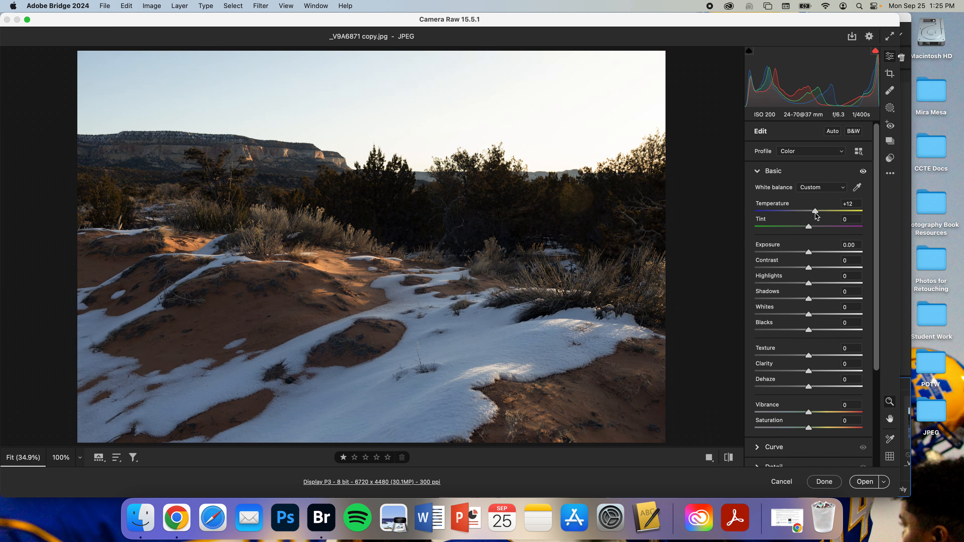
left_click_drag(809, 252, 859, 301)
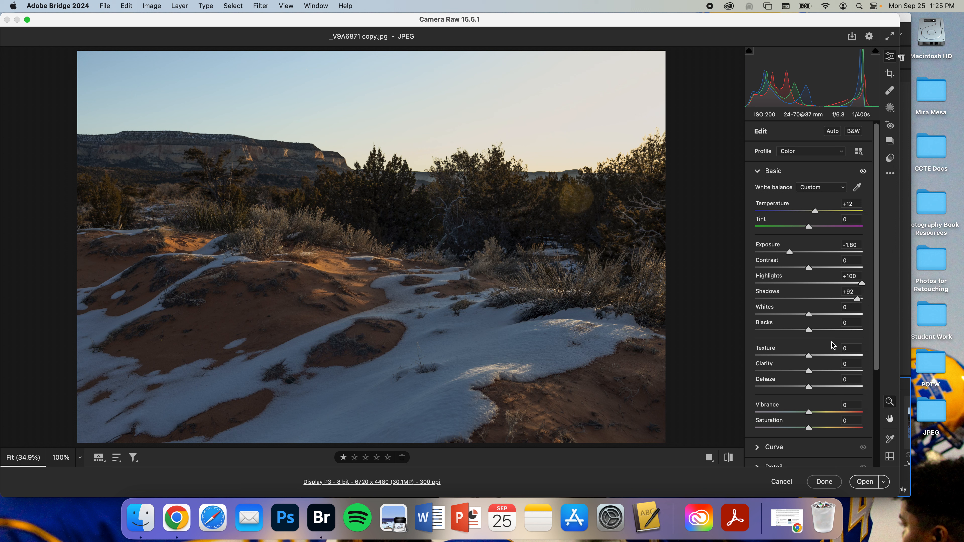
Step: Set Clarity to +47, Dehaze to +21 and Vibrance to +55
left_click(833, 371)
scroll(833, 371, "down", 2)
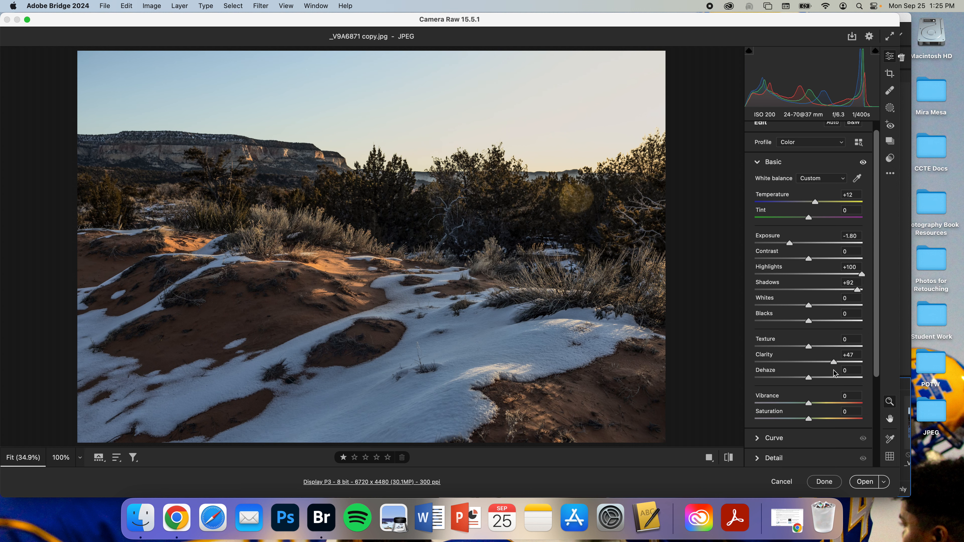
mouse_move(810, 359)
left_mouse_down()
mouse_move(846, 360)
mouse_move(791, 360)
mouse_move(821, 361)
left_mouse_up()
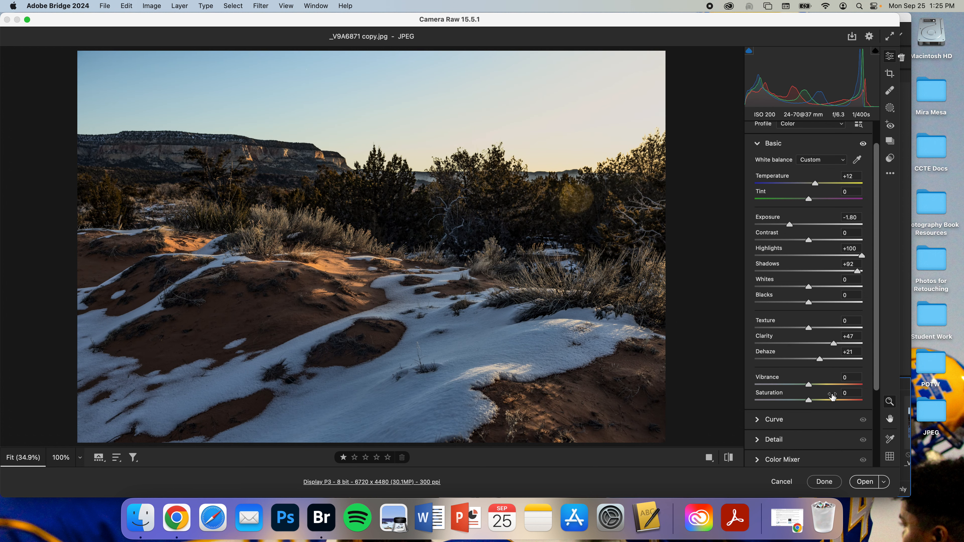
left_click(838, 385)
scroll(839, 387, "down", 3)
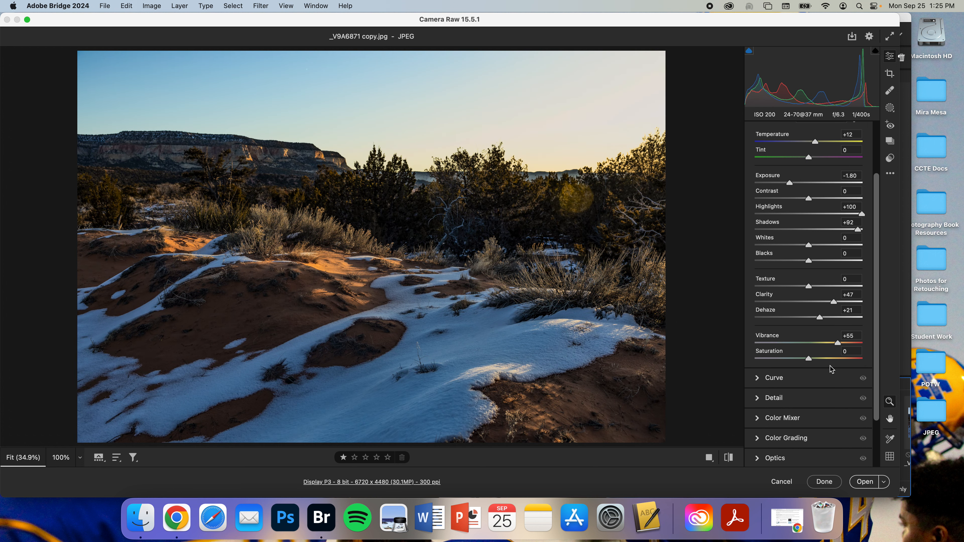
Step: Set Saturation to -2
left_click_drag(810, 360, 684, 361)
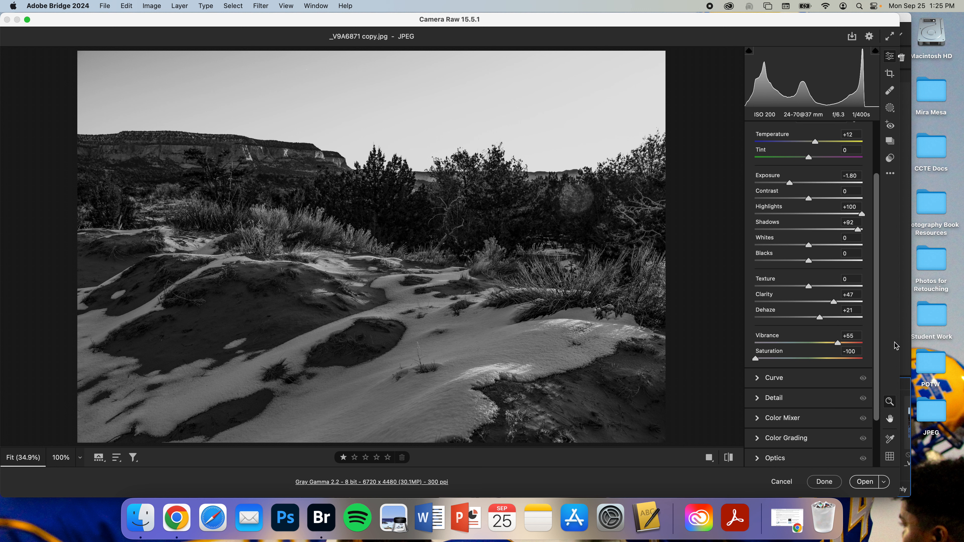
left_click(807, 358)
scroll(808, 360, "down", 3)
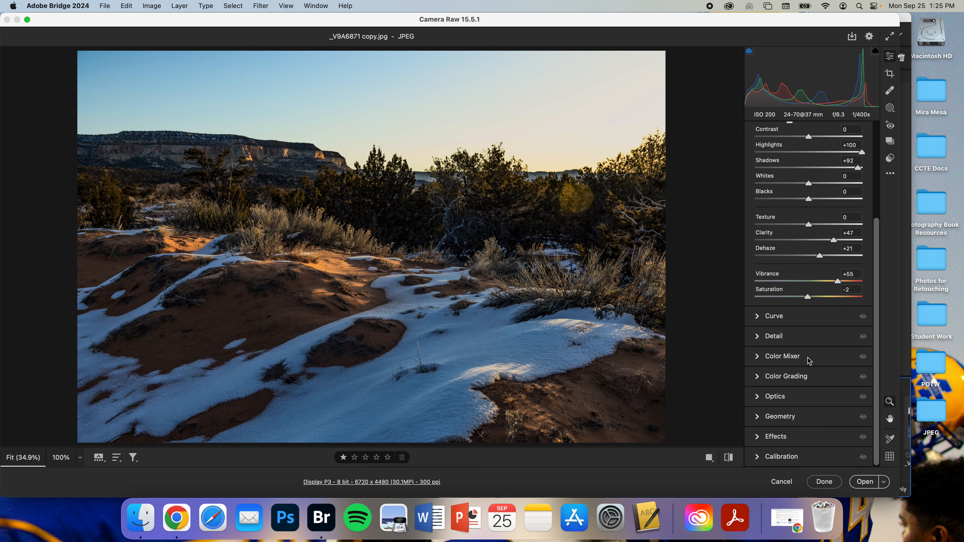
Step: Set Detail sharpening to 34
left_click(774, 316)
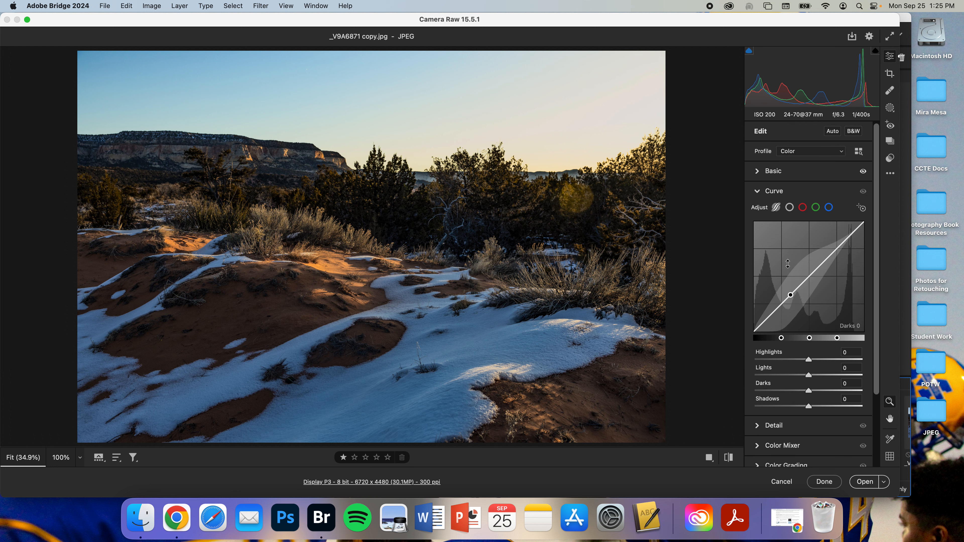
left_click(774, 191)
left_click(778, 212)
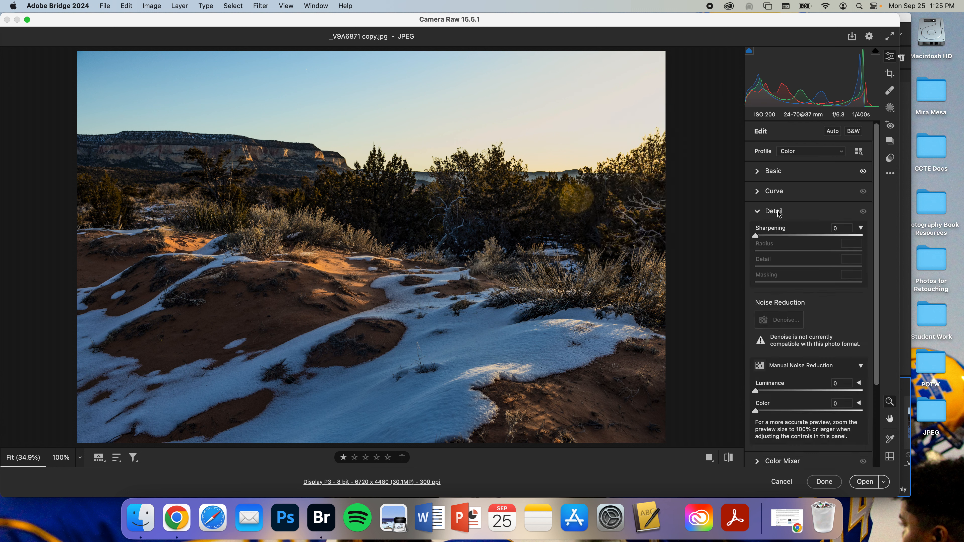
left_click_drag(755, 236, 778, 236)
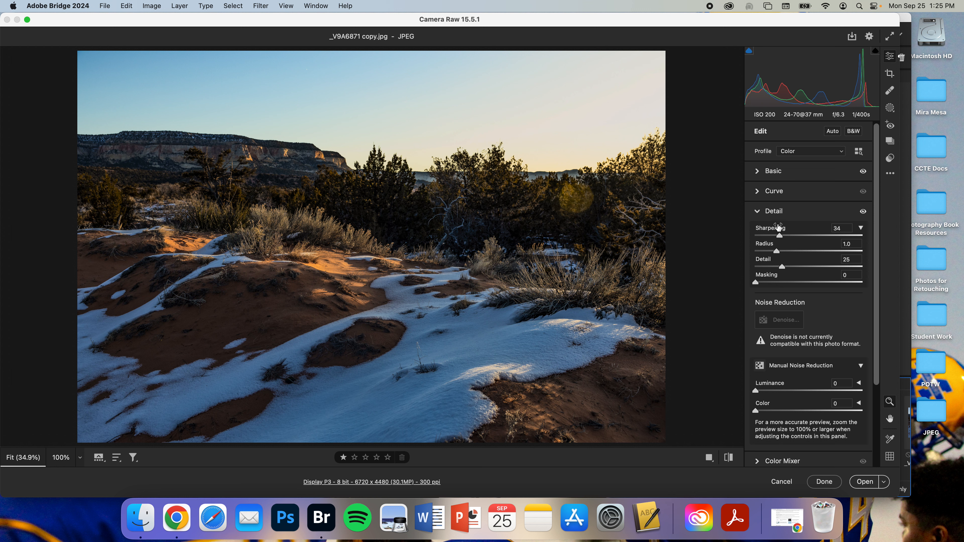
Step: Open the Color Mixer and shift the Blues hue toward purple
left_click(777, 215)
left_click(780, 233)
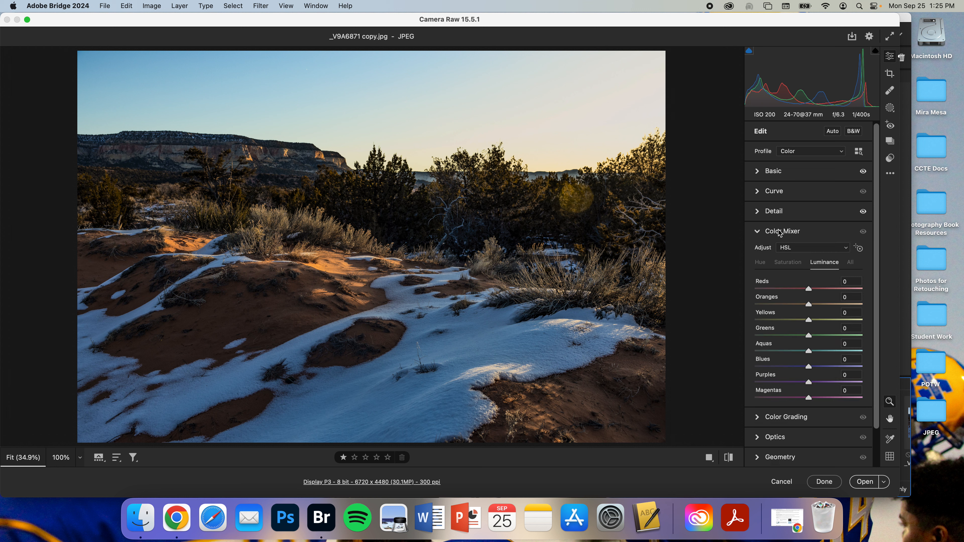
left_click(763, 265)
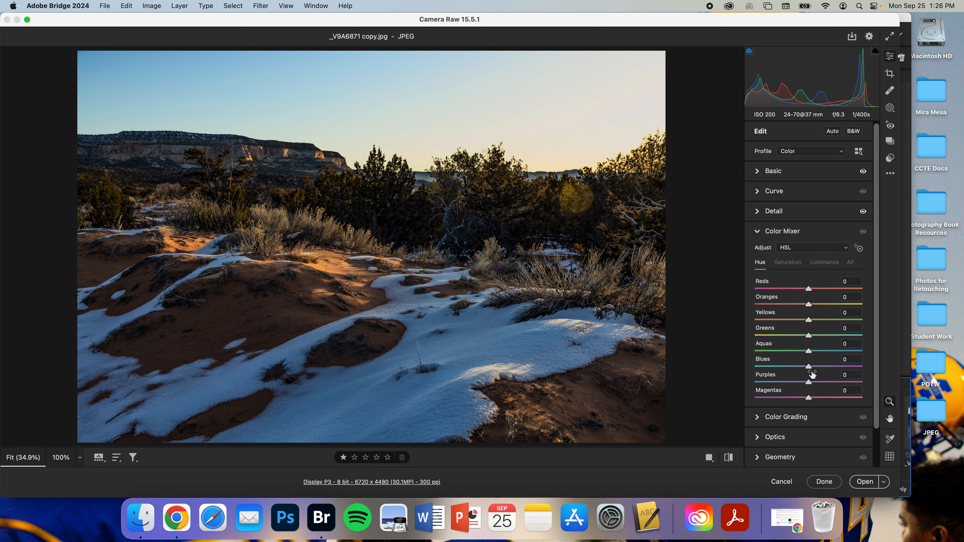
left_click_drag(810, 369, 841, 367)
Step: Adjust the Blues saturation and set the Blues luminance to +48 in the Color Mixer
left_click(795, 263)
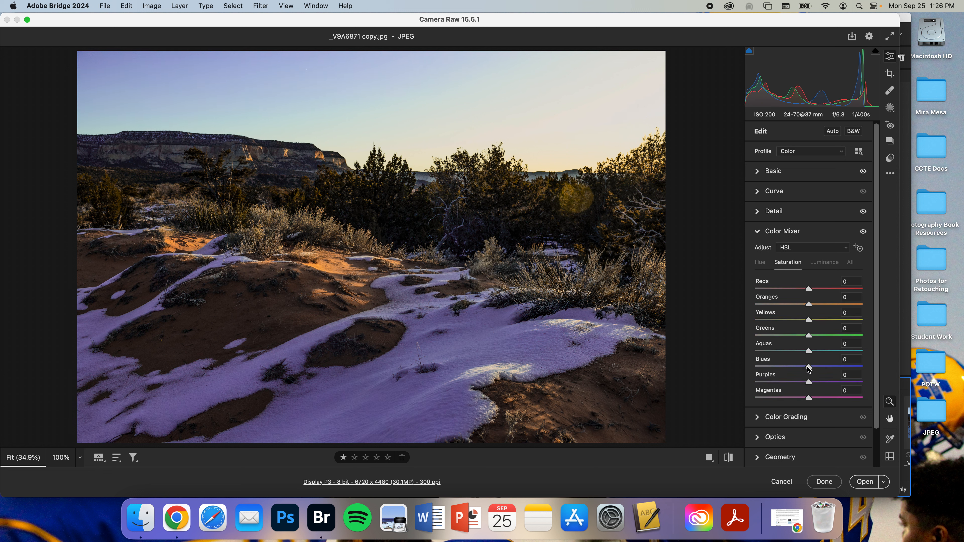
left_click_drag(808, 367, 761, 365)
double_click(761, 365)
left_click(822, 262)
left_click_drag(809, 367, 837, 367)
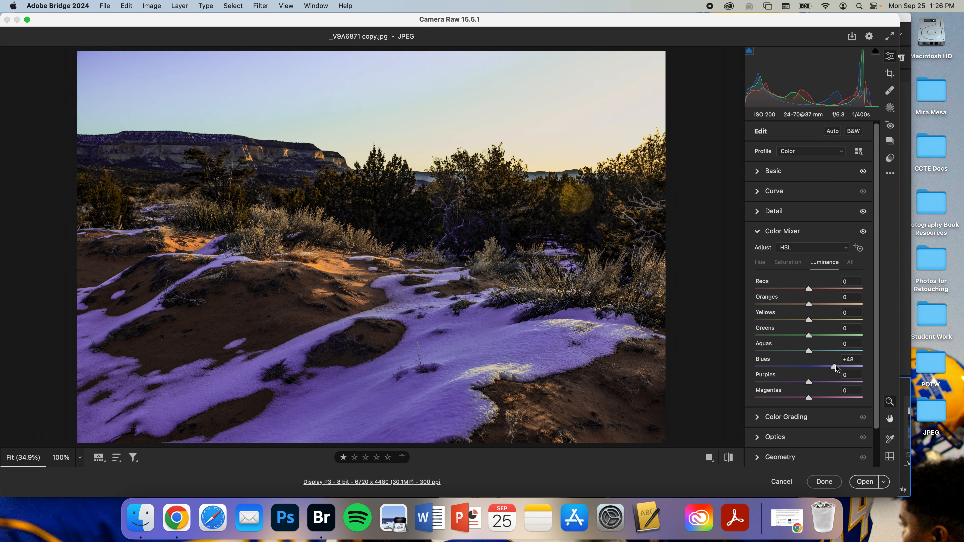
Step: Open Color Grading and tint the highlights to hue 30, saturation 70
left_click(761, 232)
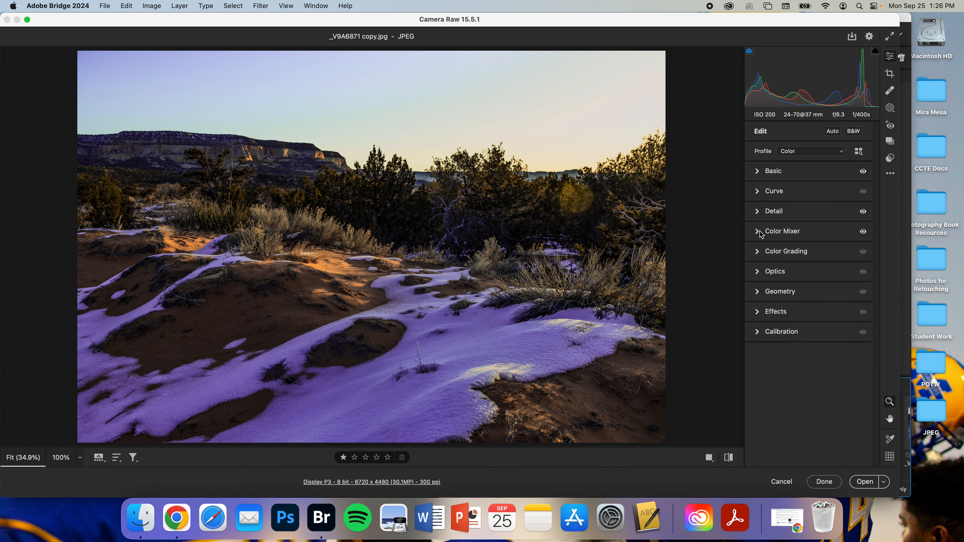
left_click(769, 254)
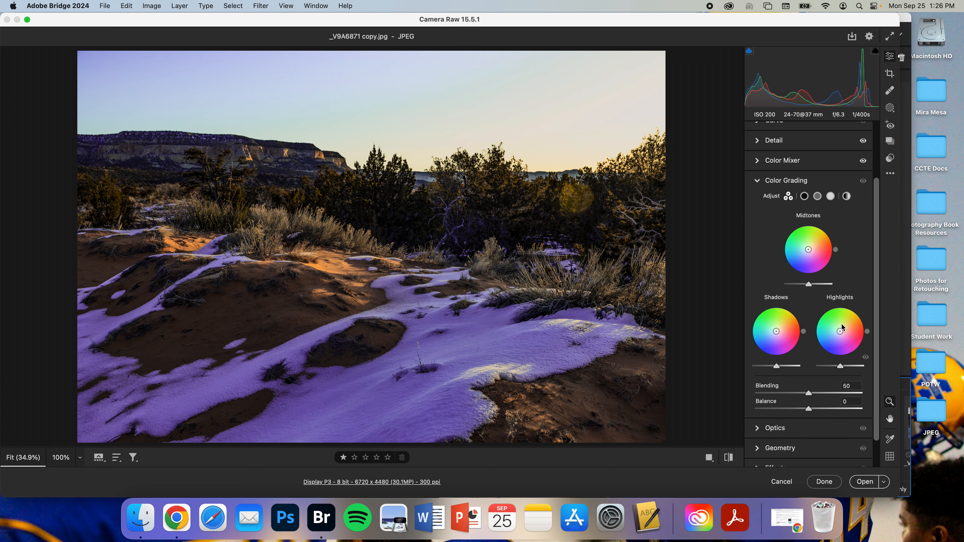
left_click_drag(841, 330, 853, 324)
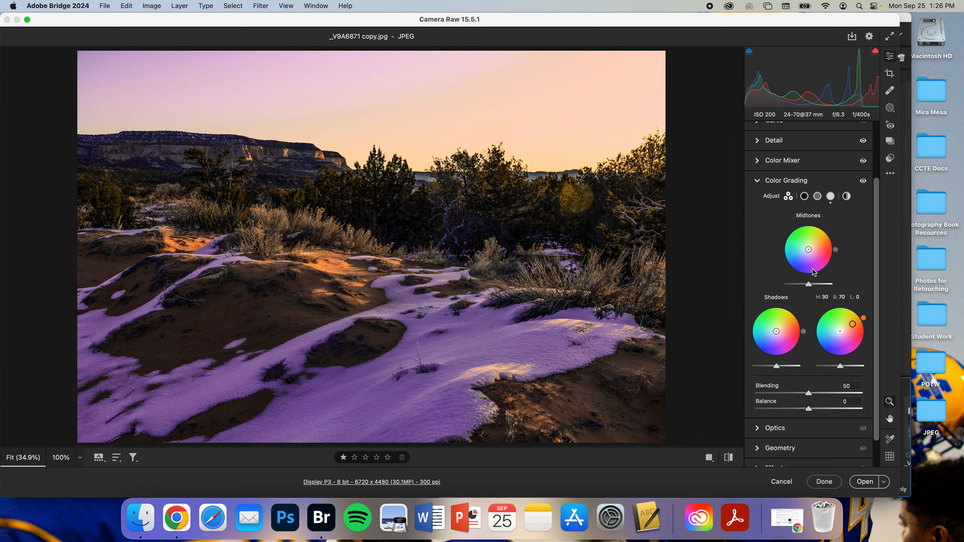
Step: Tint the midtones to hue 261, saturation 40, and adjust the shadows color wheel
left_click_drag(805, 254, 799, 252)
left_click_drag(776, 337, 775, 341)
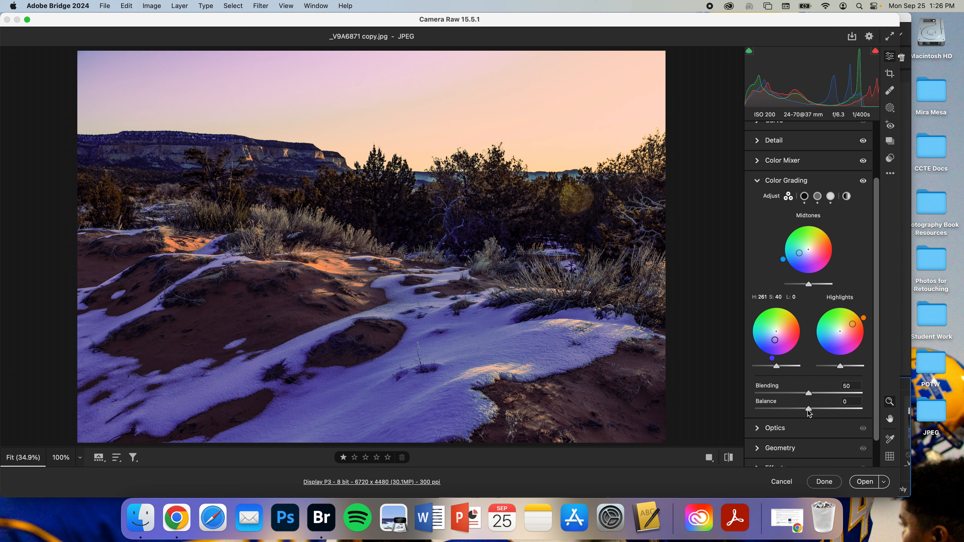
Step: Open Effects and add grain of 44 with size 83 and roughness 82
left_click(757, 183)
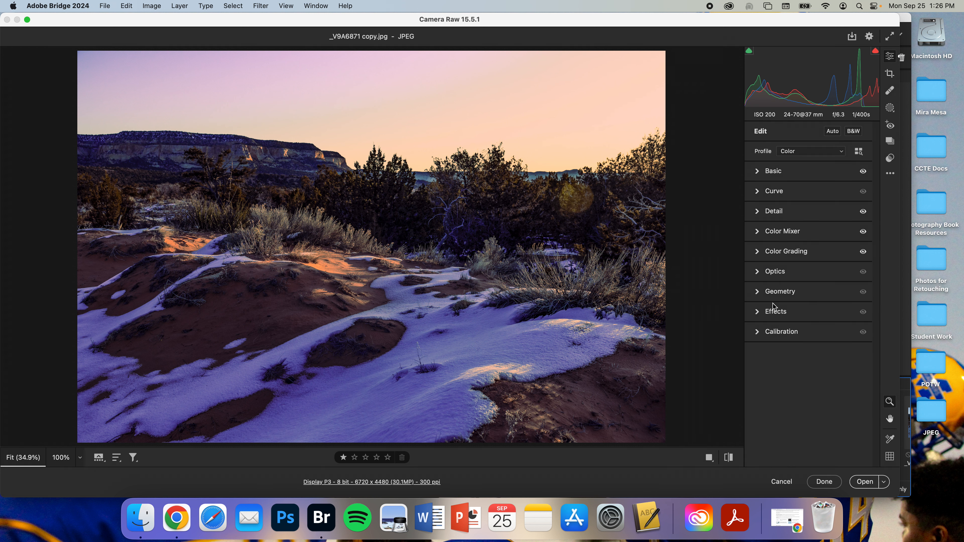
left_click(771, 310)
left_click_drag(756, 302, 846, 318)
left_click(842, 330)
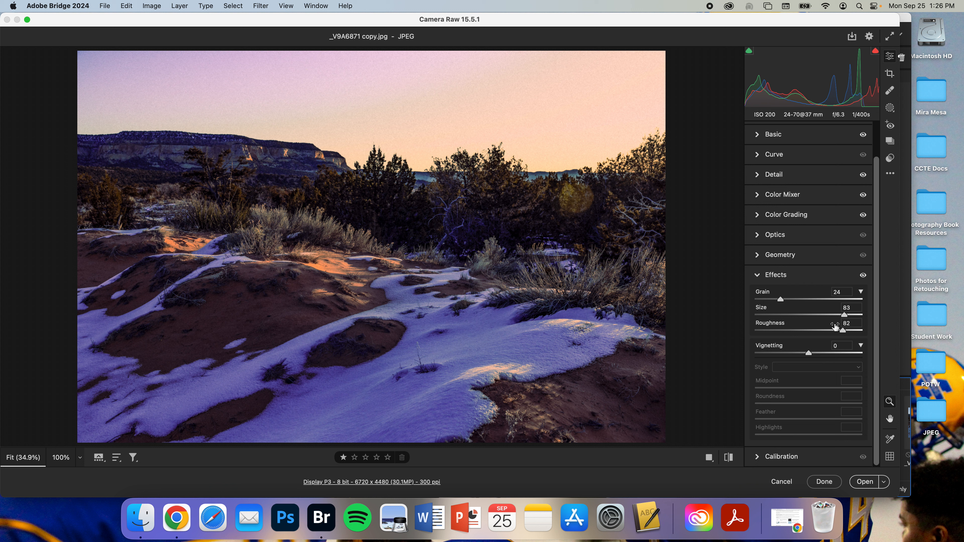
left_click(802, 299)
Step: Set vignetting to -28 with midpoint 48, roundness -76 and feather 100
mouse_move(809, 353)
left_mouse_down()
mouse_move(791, 352)
mouse_move(842, 353)
mouse_move(793, 353)
left_mouse_up()
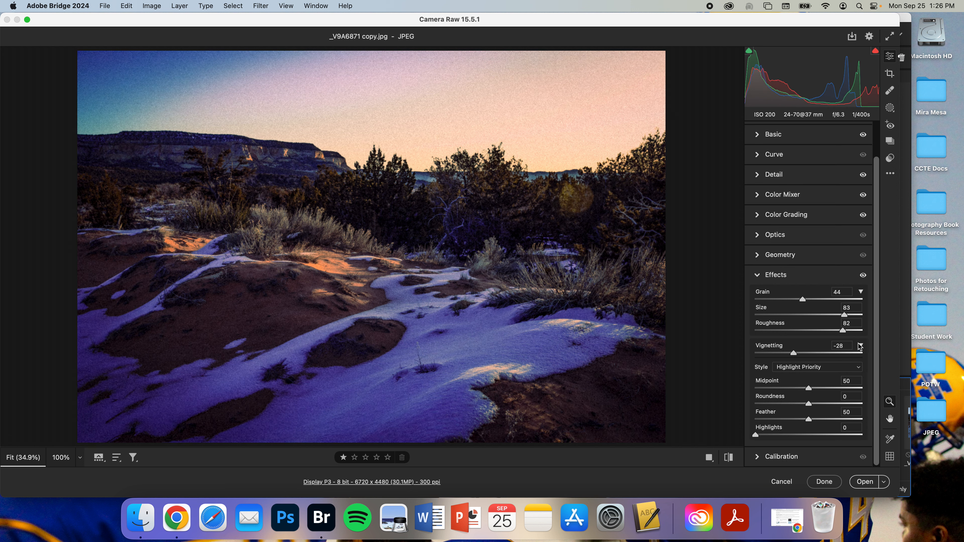
scroll(860, 346, "up", 2)
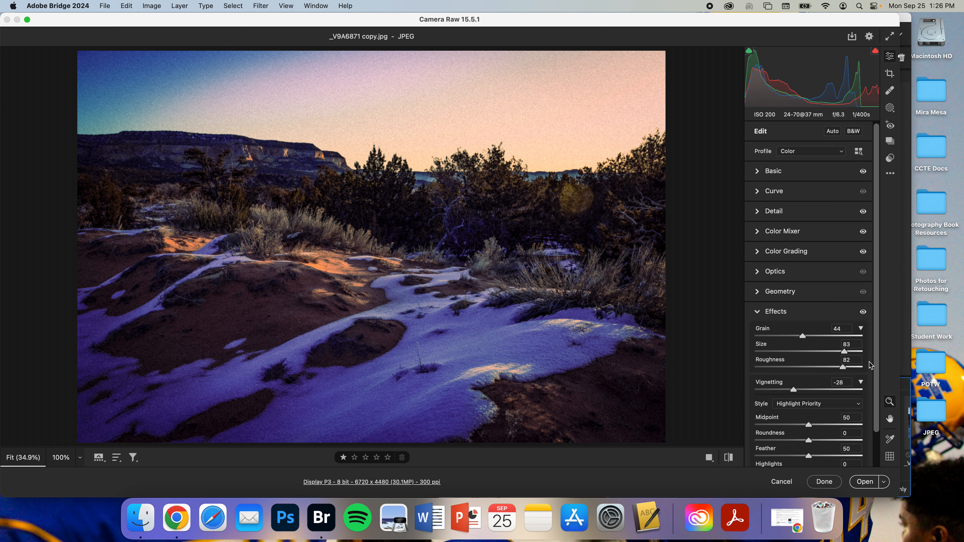
scroll(870, 366, "down", 2)
left_click_drag(809, 387, 867, 419)
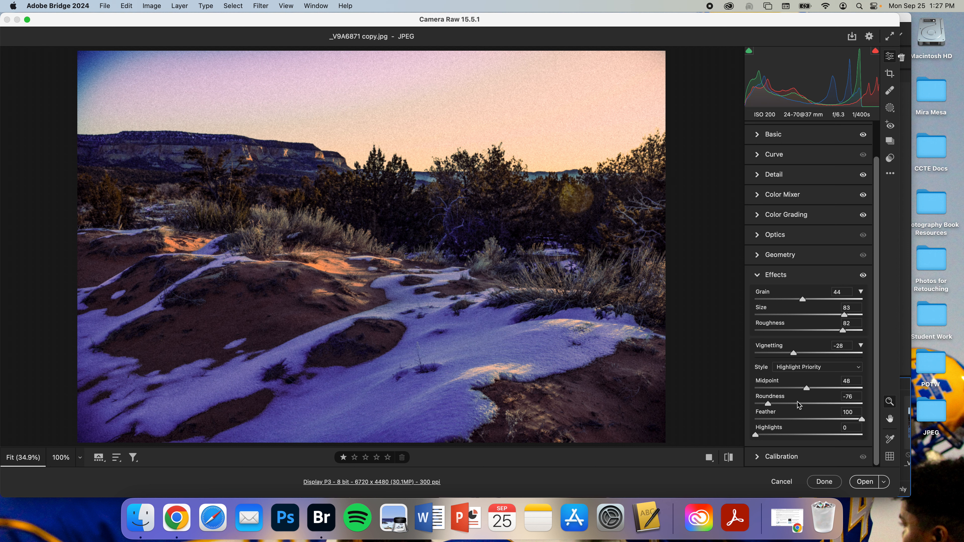
Step: Readjust the vignette to midpoint 20 and roundness -19
mouse_move(767, 404)
left_mouse_down()
mouse_move(798, 404)
mouse_move(766, 391)
mouse_move(774, 394)
left_mouse_up()
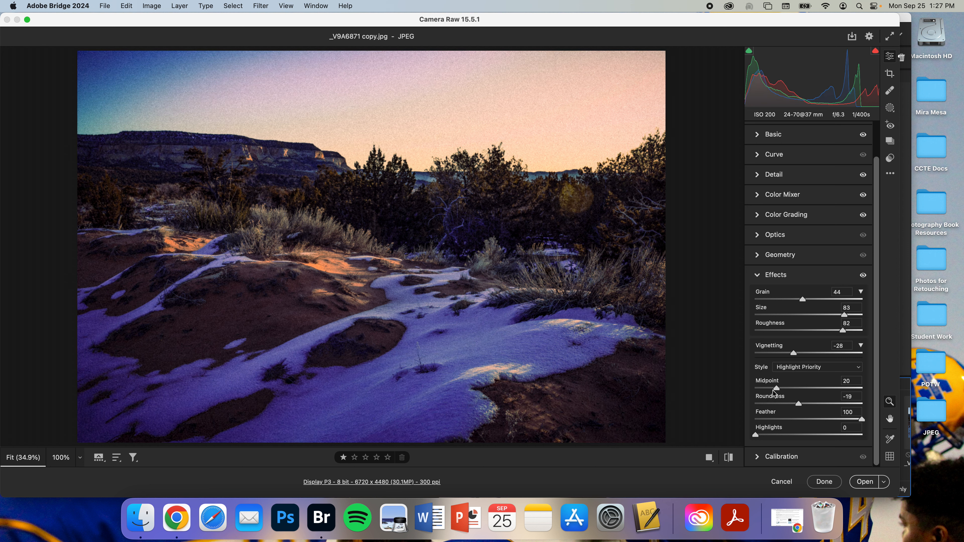
Step: Crop the photo to an unlocked portrait frame about 4326 × 4480 px by trimming both sides, and commit the crop
left_click(890, 75)
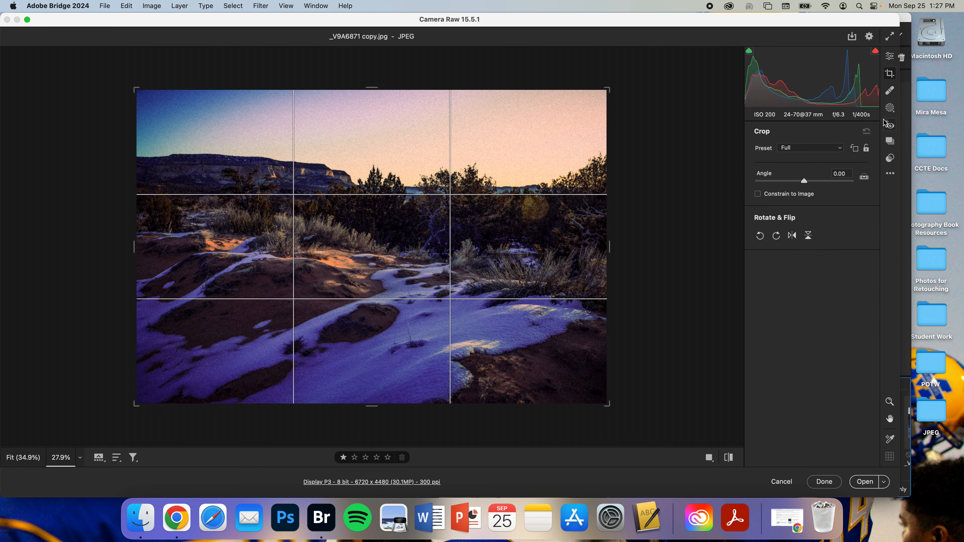
left_click(867, 150)
left_click_drag(608, 247, 566, 247)
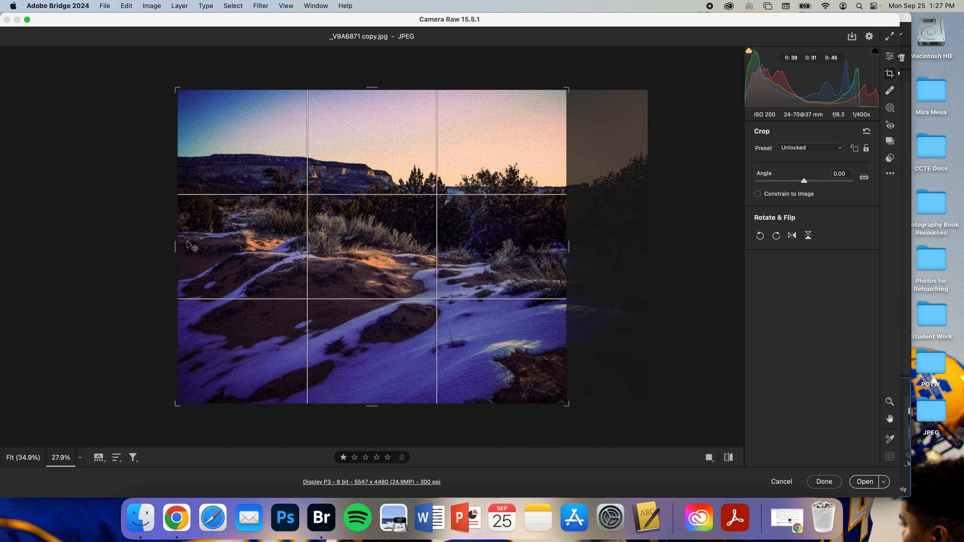
left_click_drag(176, 247, 220, 252)
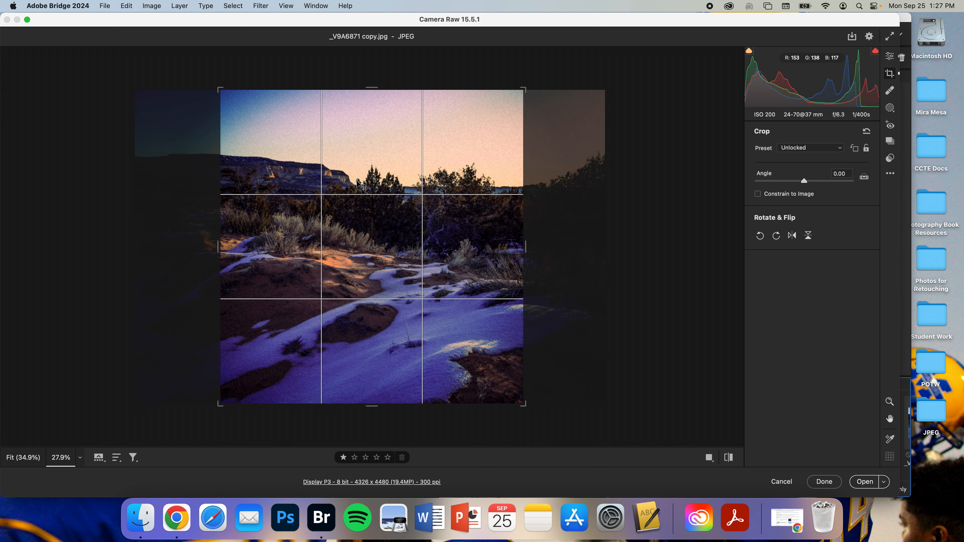
key("Return")
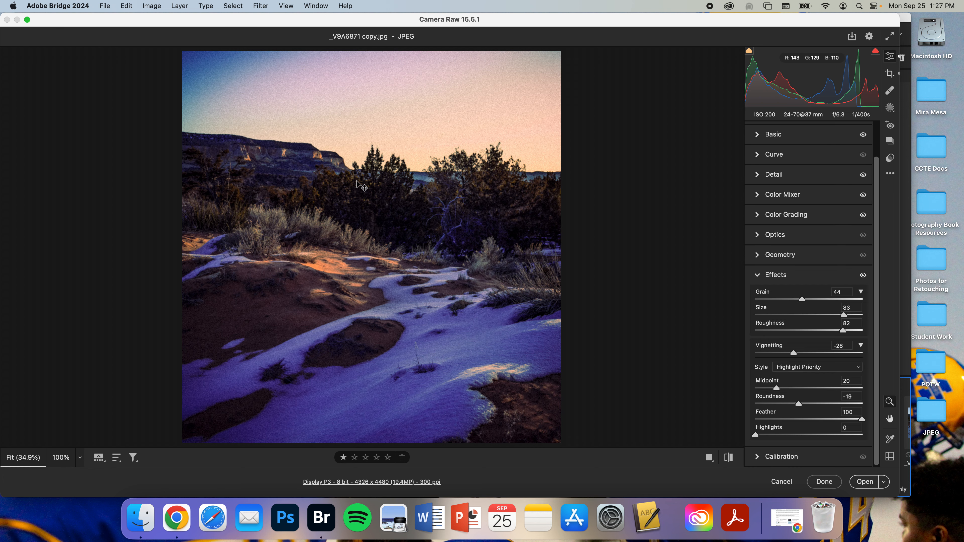
Step: Apply the TR15 preset from the Subject: Travel II group and raise its amount to 139
left_click(890, 92)
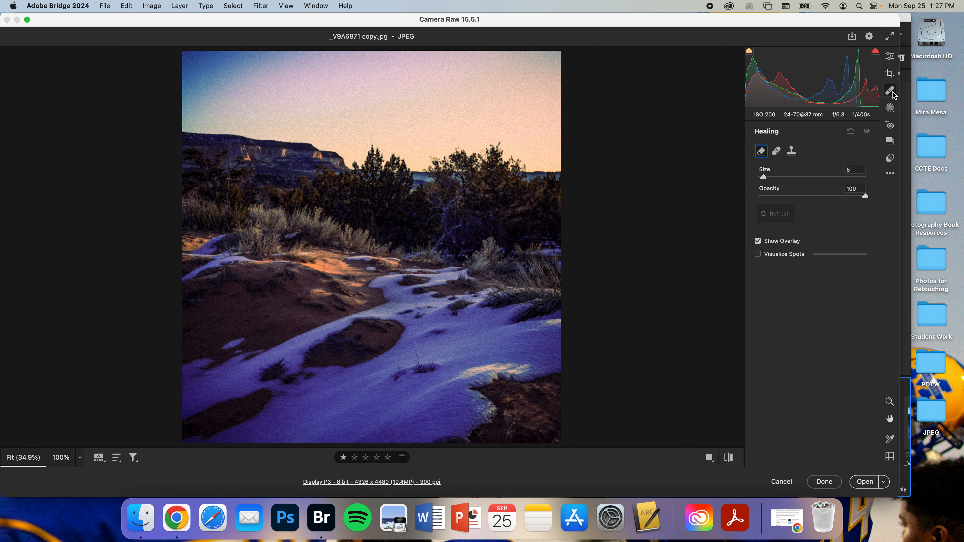
left_click(889, 108)
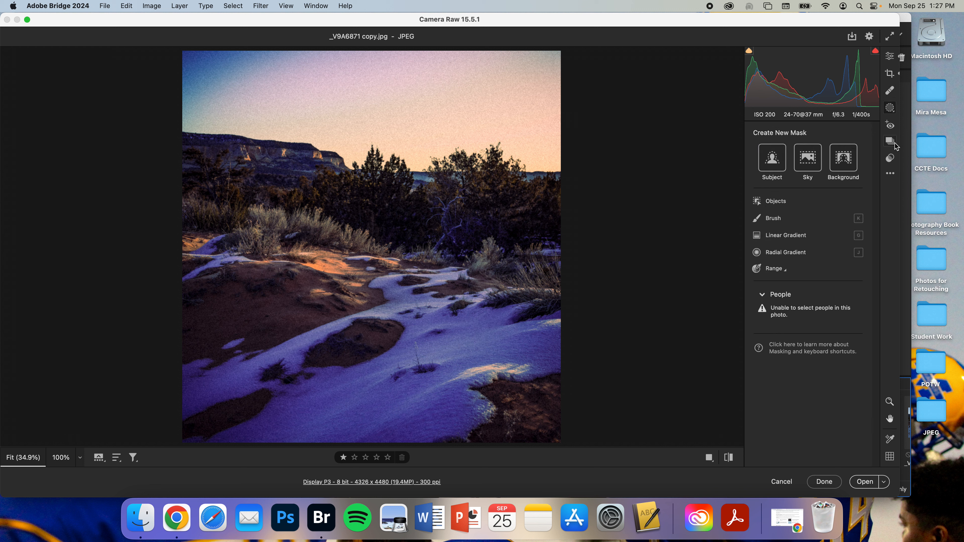
left_click(890, 158)
scroll(863, 243, "up", 5)
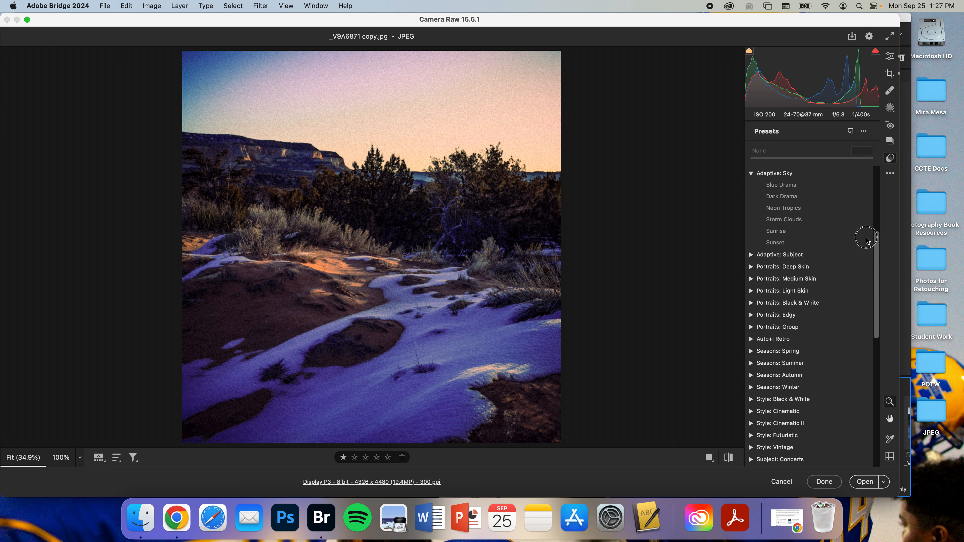
left_click(753, 243)
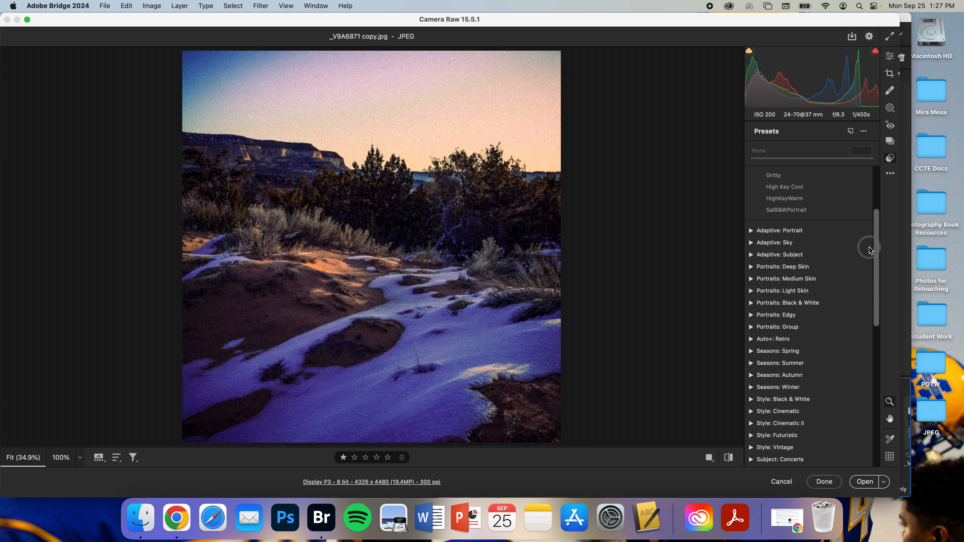
left_click_drag(874, 274, 850, 385)
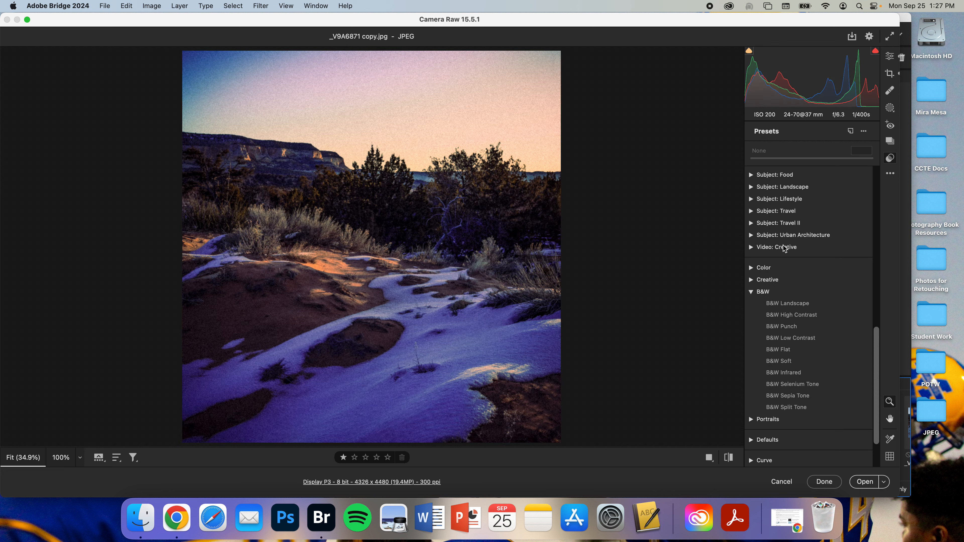
left_click(776, 223)
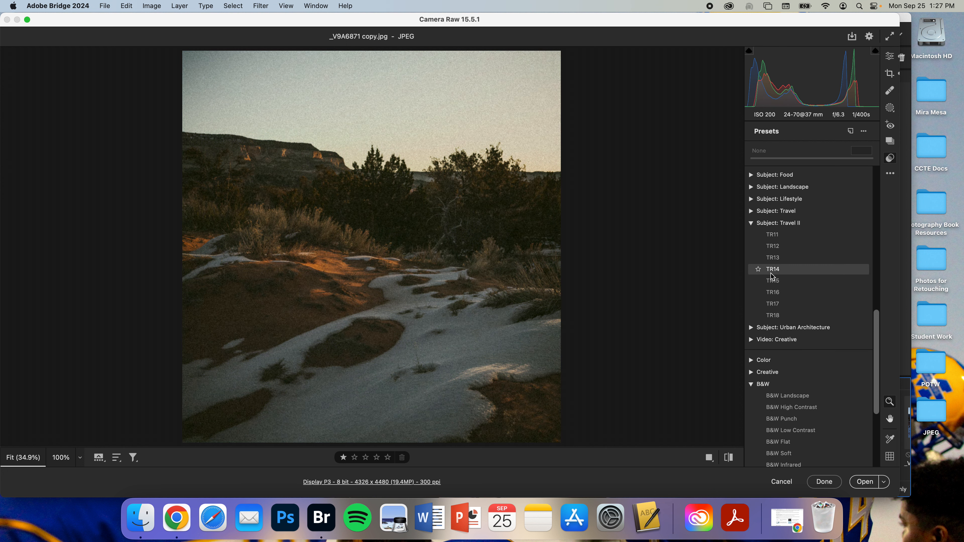
left_click(769, 283)
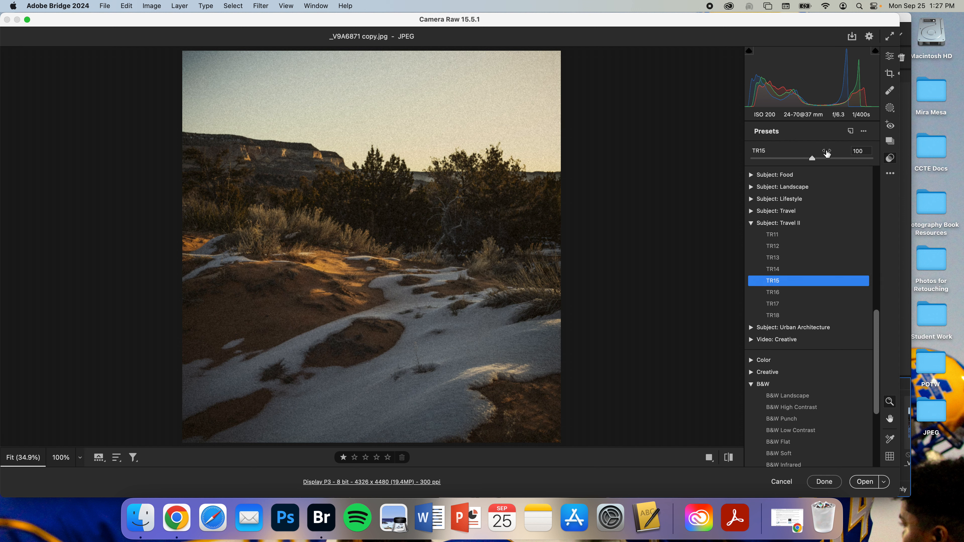
left_click_drag(814, 159, 837, 159)
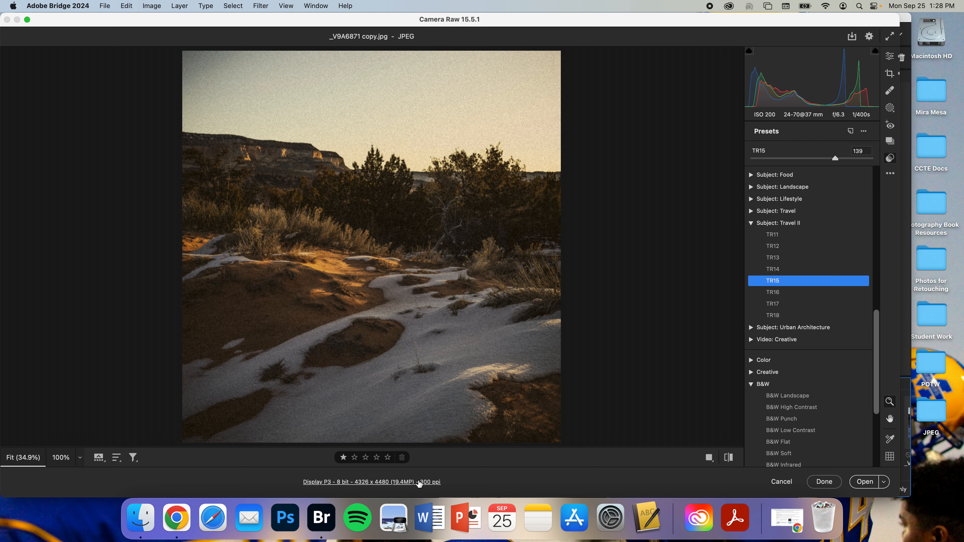
Step: Try switching the workflow bit depth to 16 Bits/Channel, then keep 8 Bits/Channel and close the workflow options
left_click(370, 482)
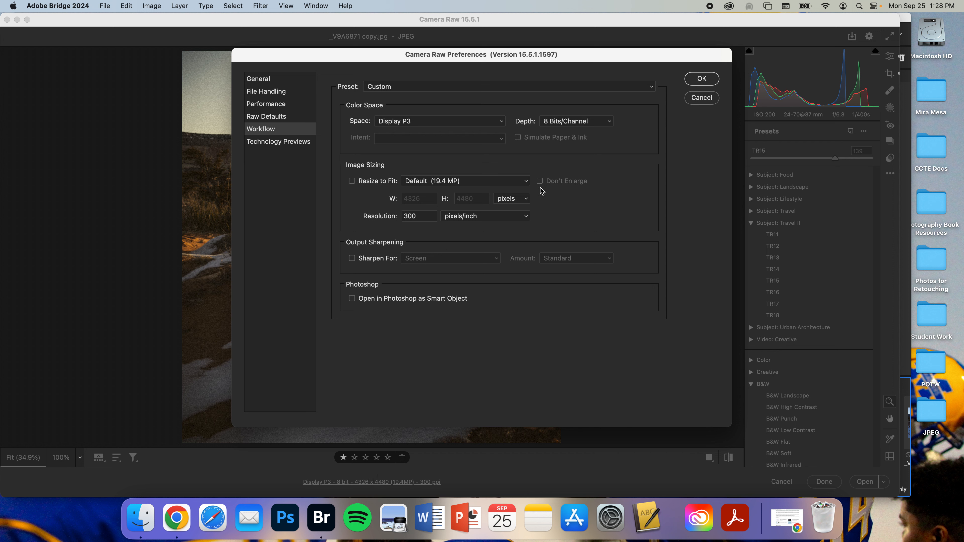
left_click(555, 123)
left_click(555, 133)
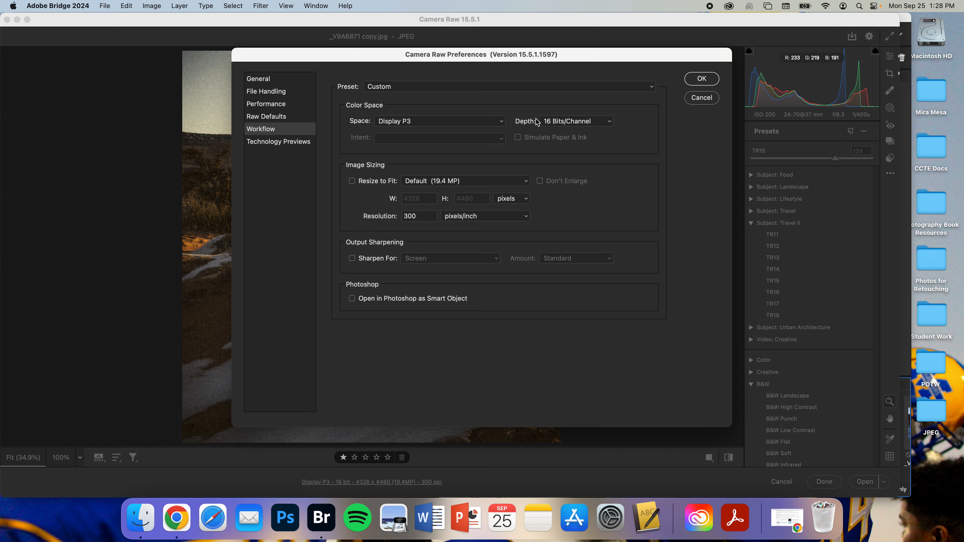
left_click(589, 119)
left_click(580, 111)
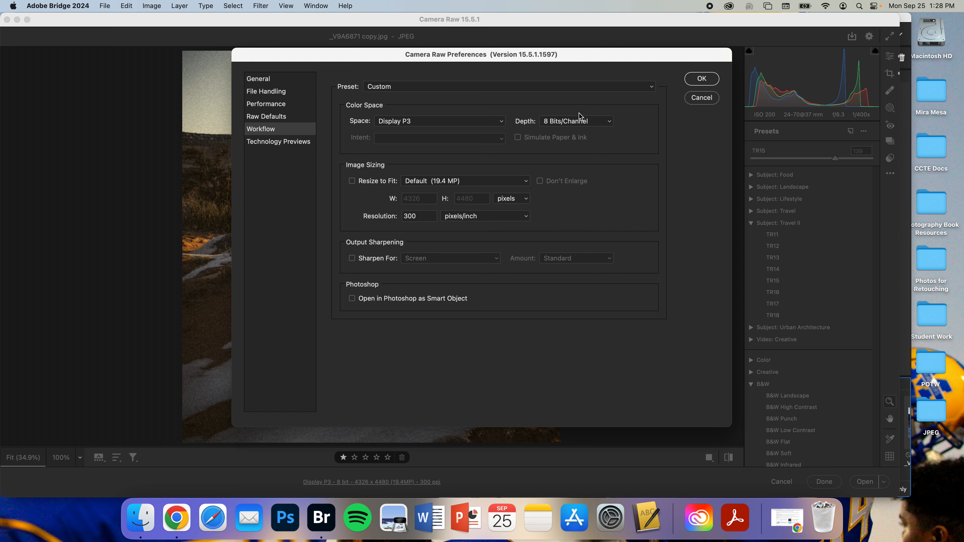
left_click(574, 121)
left_click(569, 128)
left_click(570, 122)
left_click(568, 133)
left_click(569, 121)
left_click(568, 112)
left_click(698, 80)
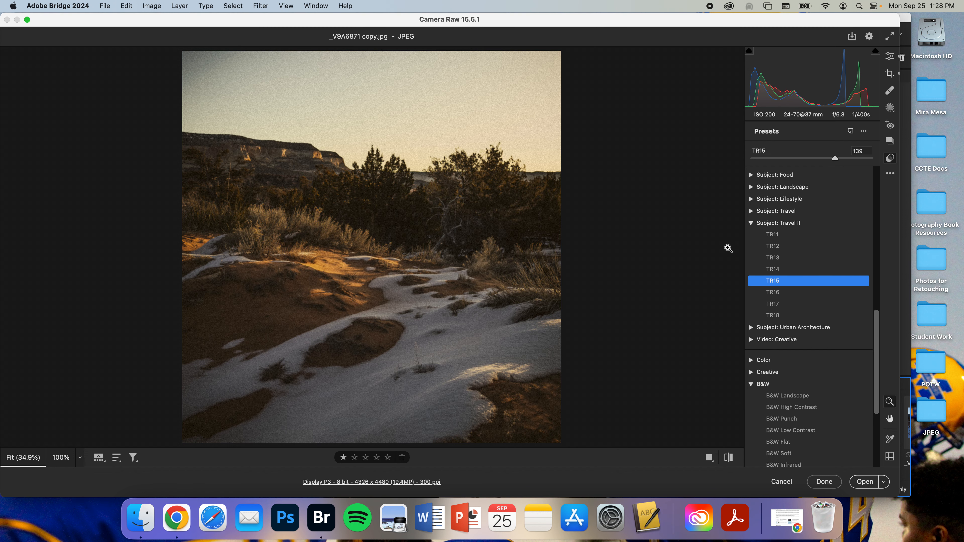
Step: Open the edited image in Photoshop and save it as a JPEG in the Photo Editing folder at quality 12
left_click(864, 483)
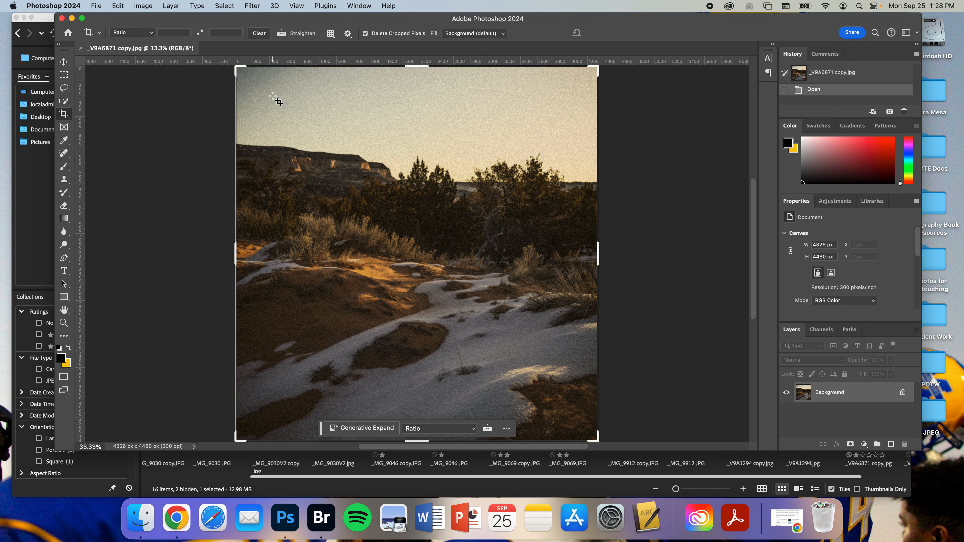
left_click(100, 6)
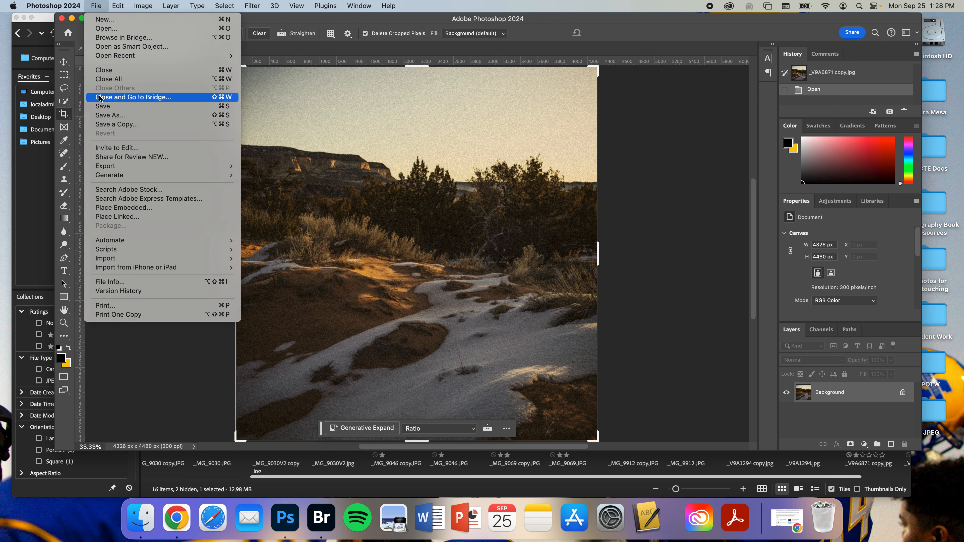
left_click(101, 106)
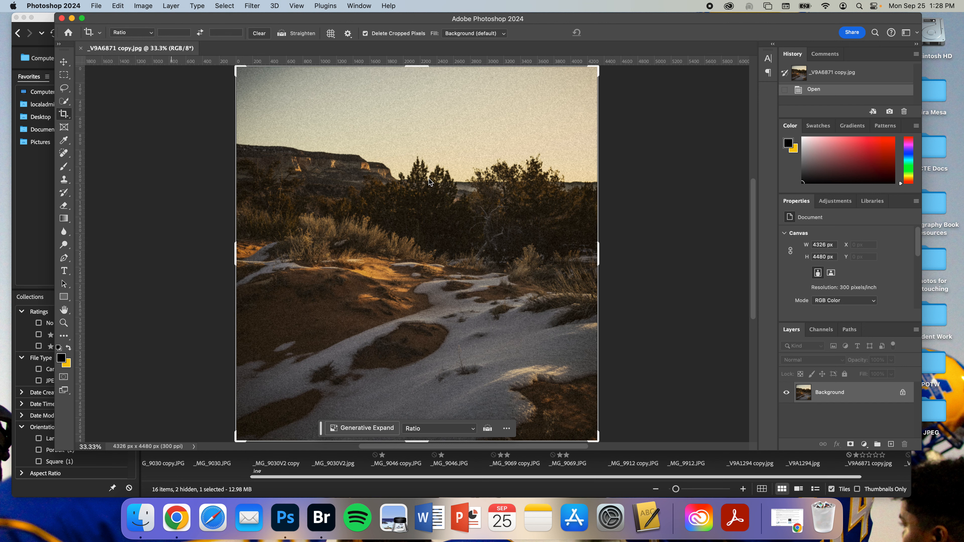
left_click(495, 133)
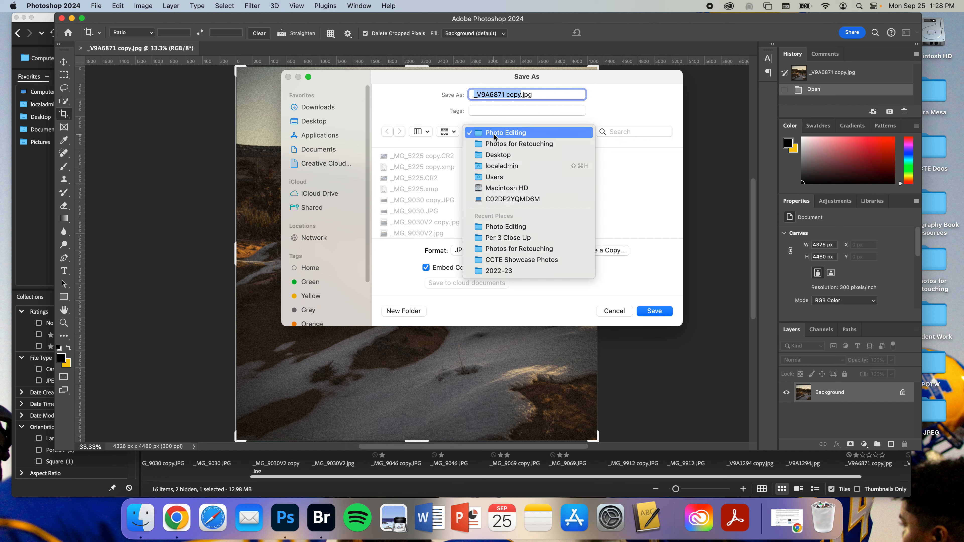
left_click(494, 133)
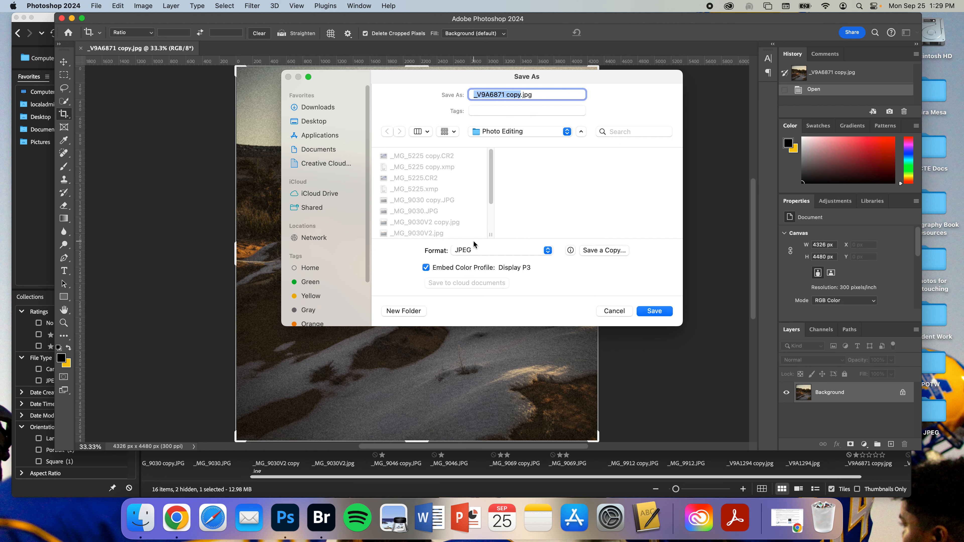
left_click(474, 249)
left_click(476, 188)
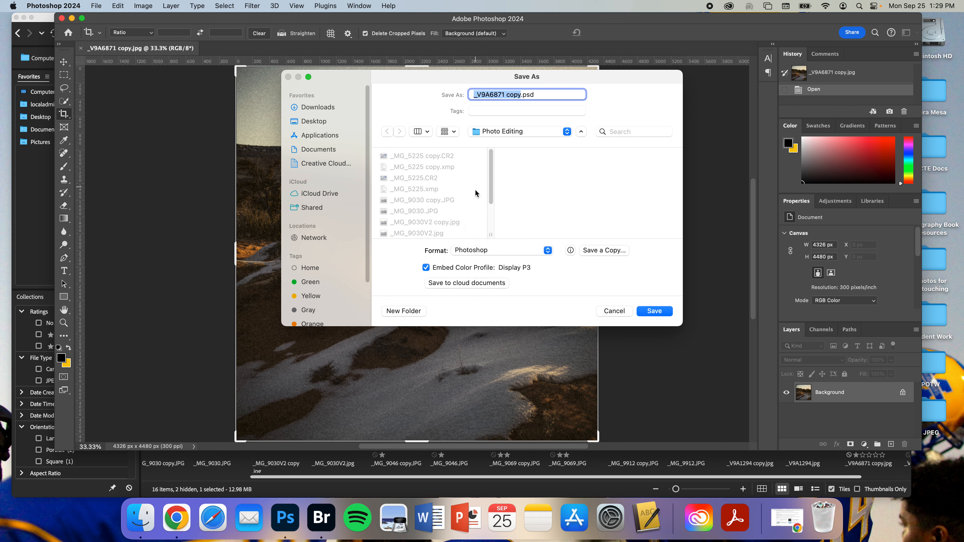
left_click(475, 251)
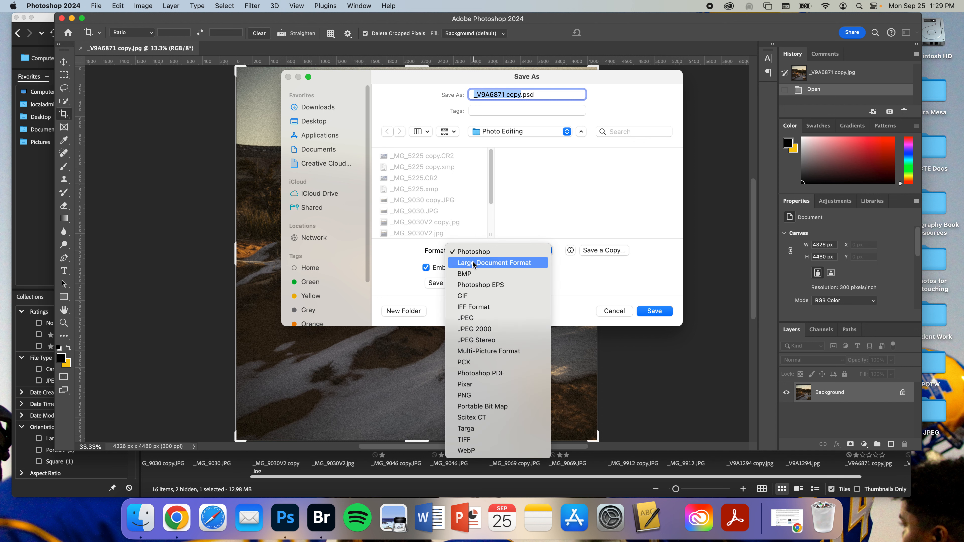
left_click(465, 319)
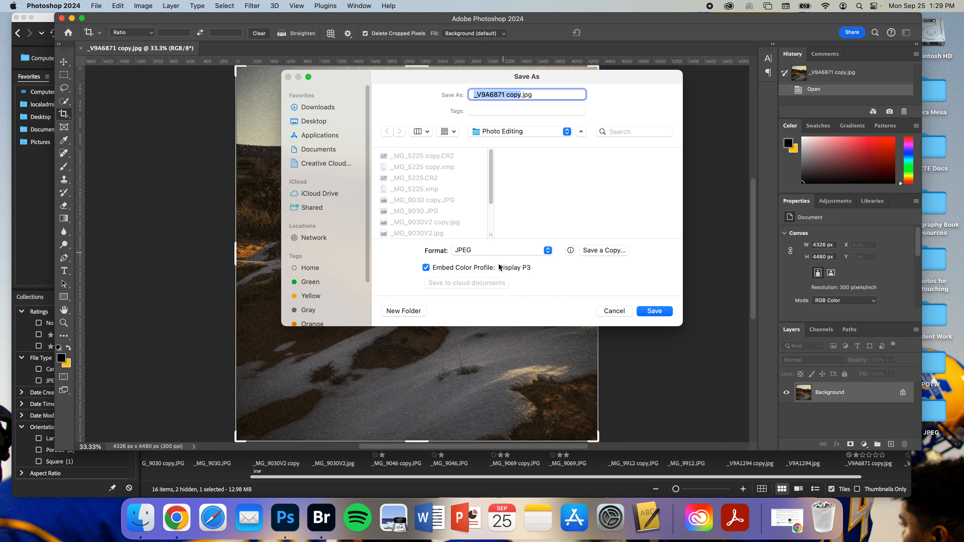
left_click(660, 312)
left_click(519, 247)
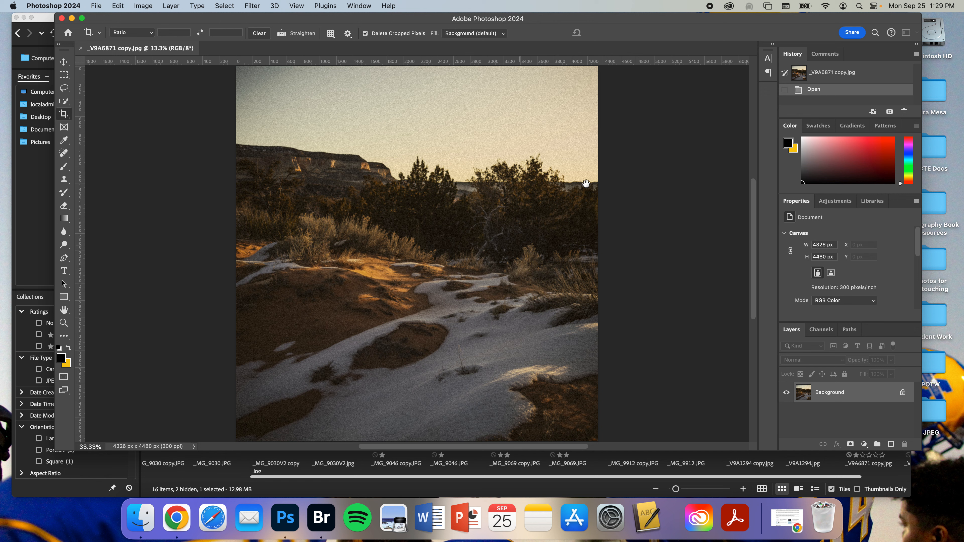
left_click_drag(466, 186, 473, 187)
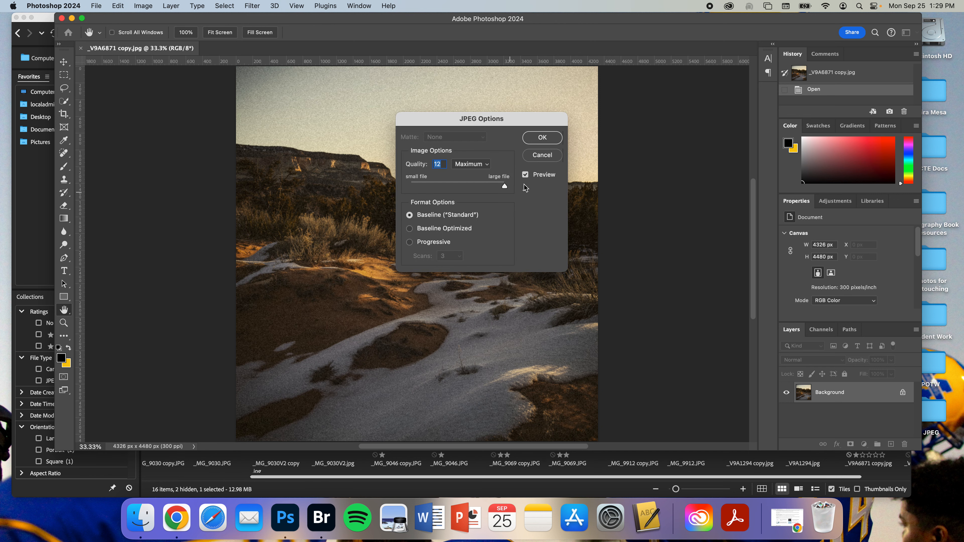
left_click(542, 139)
Step: Close the Photoshop document and switch back to Bridge
key("c")
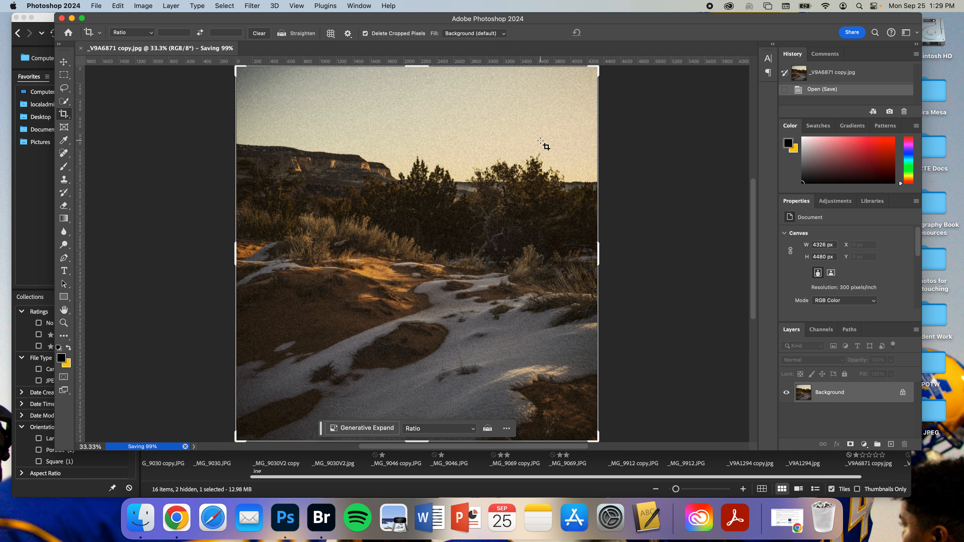
left_click(80, 50)
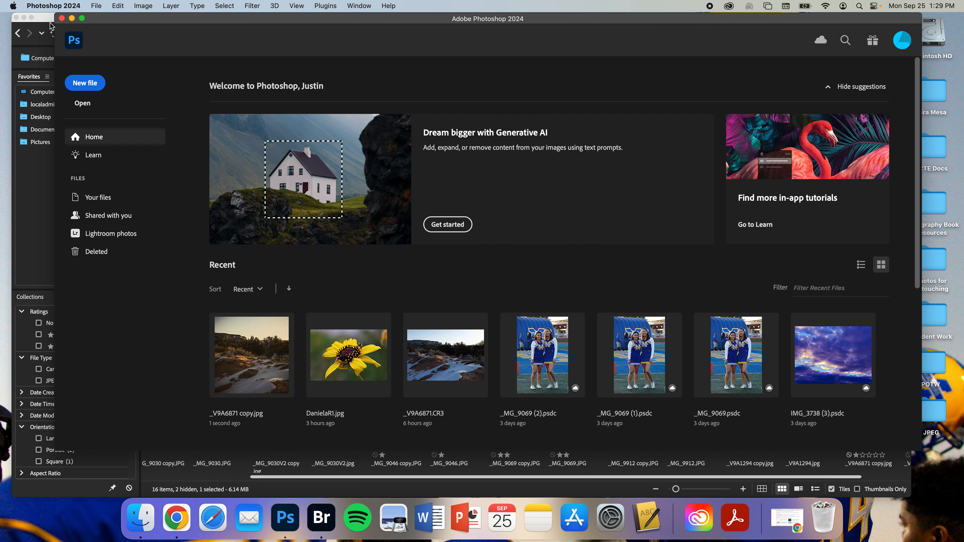
left_click(53, 26)
Step: Compare the edited _V9A6871 copy.jpg with the original _V9A6871.jpg in the filmstrip preview
scroll(857, 440, "right", 2)
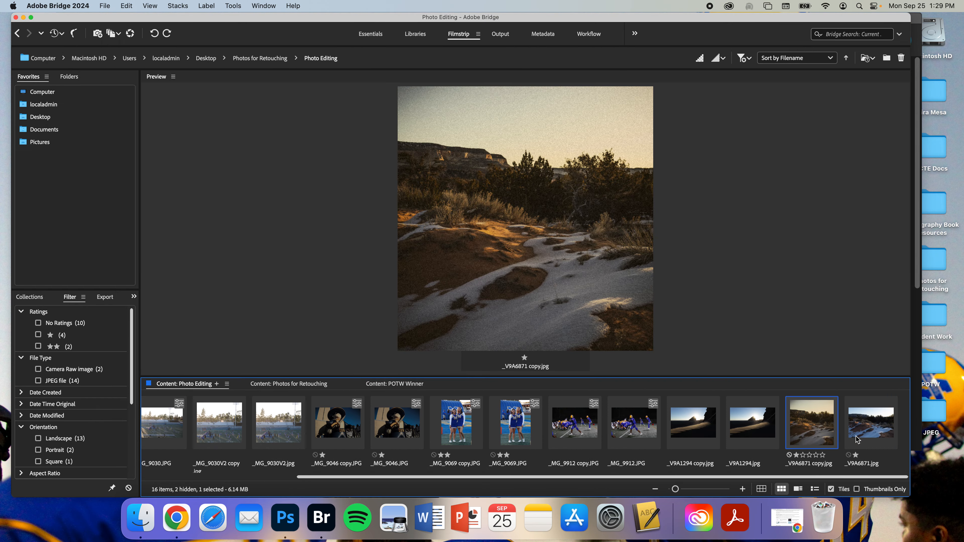
left_click(873, 424)
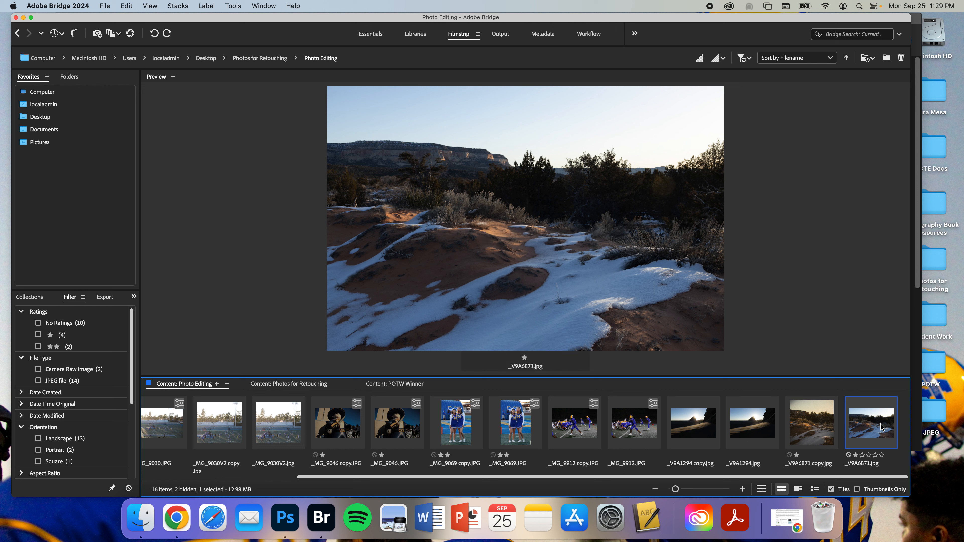
left_click(830, 430)
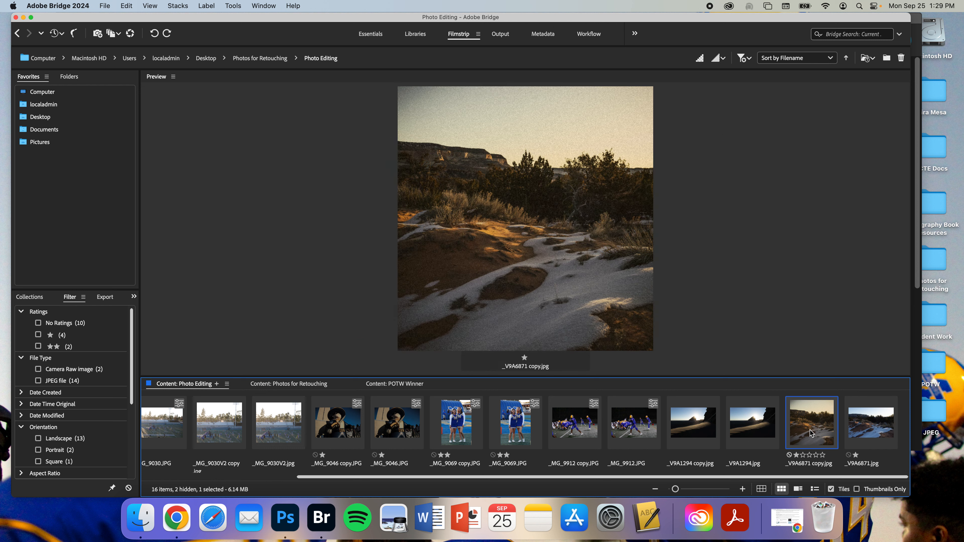
left_click(872, 433)
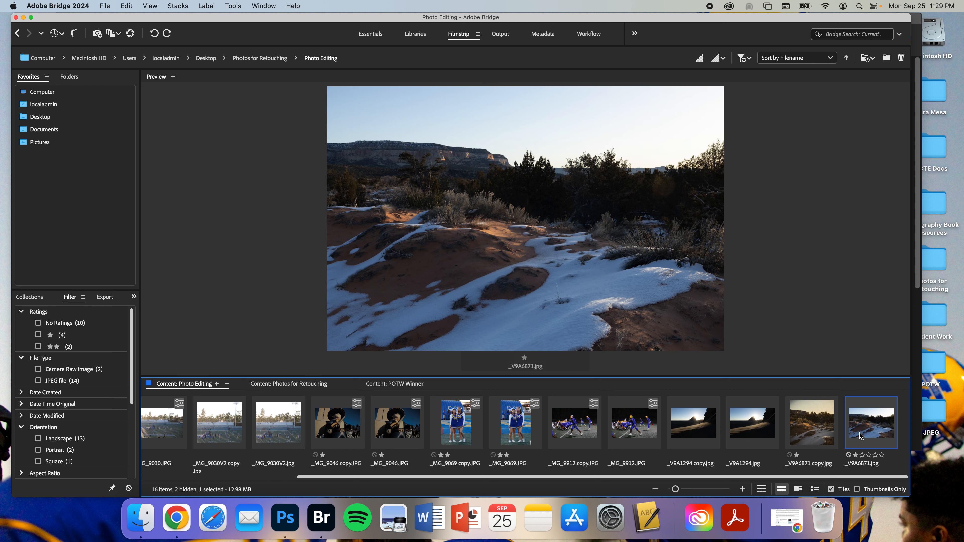
left_click(816, 433)
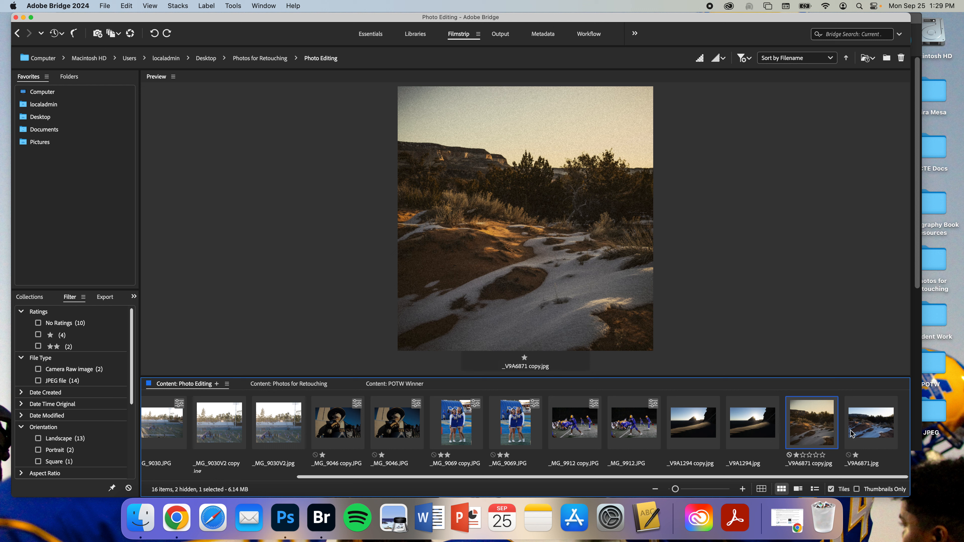
Step: Open _V9A1294 copy.jpg in Camera Raw
left_click(704, 425)
right_click(704, 425)
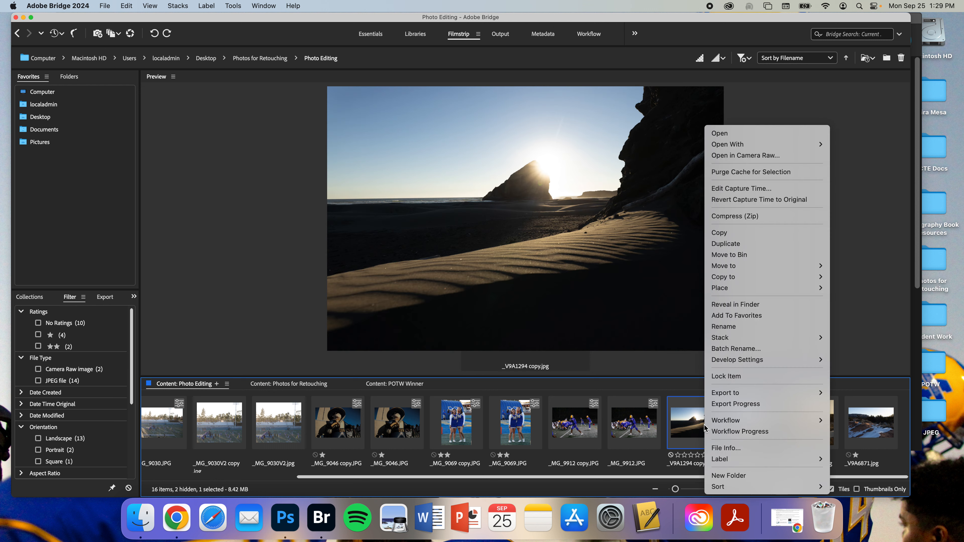
left_click(741, 155)
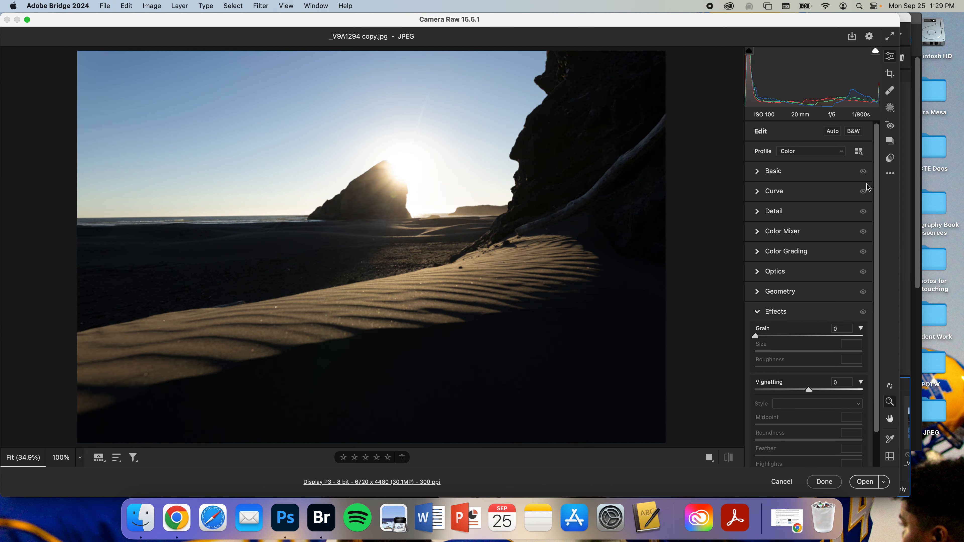
Step: Expand the Basic panel and set Temperature to -51 and Exposure to -2.35
left_click(816, 171)
left_click_drag(801, 216, 779, 215)
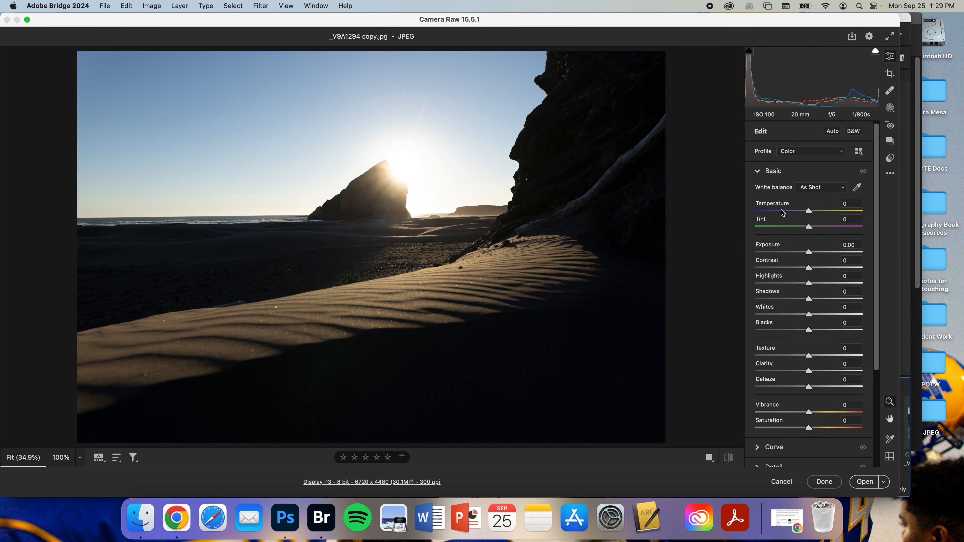
left_click(785, 255)
left_click(784, 252)
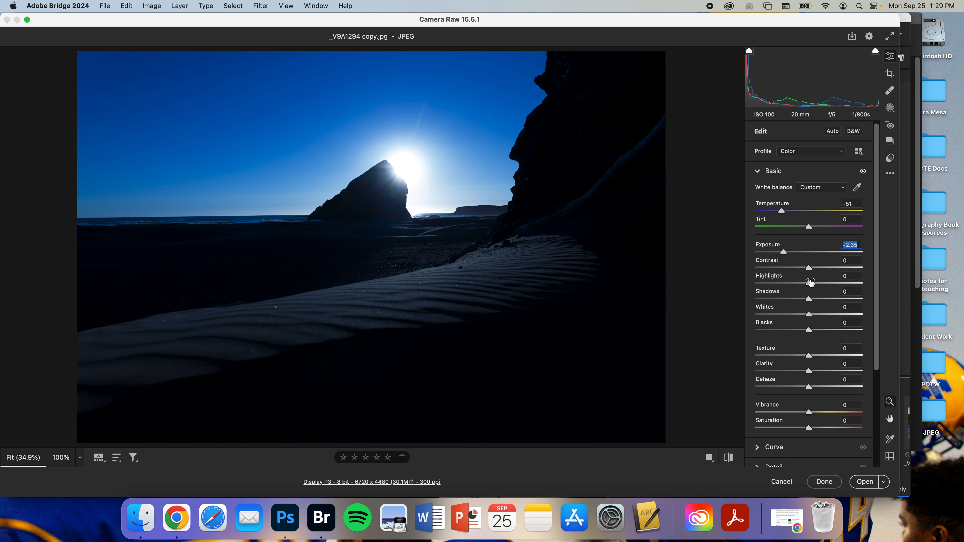
Step: Set Clarity to -50, Dehaze to -58 and Vibrance to +74
left_click(789, 386)
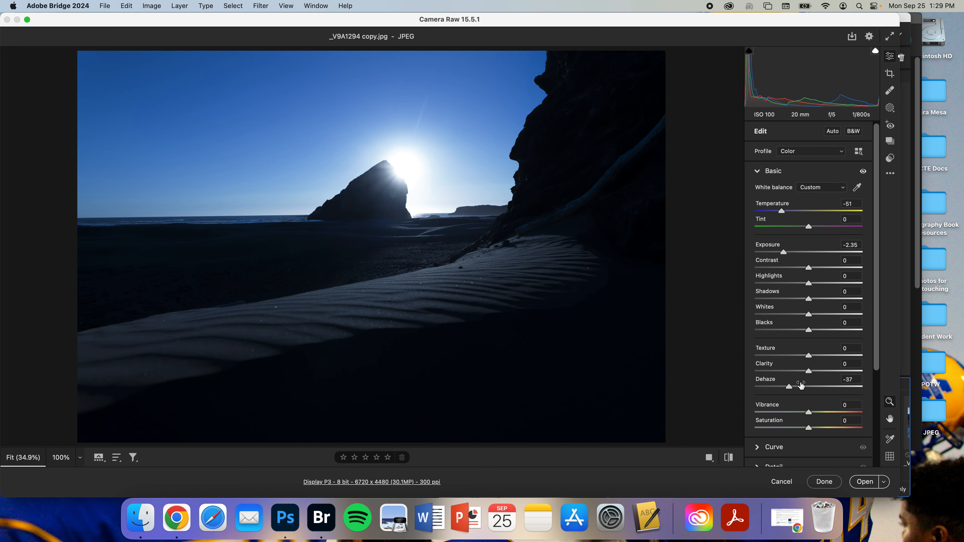
left_click(835, 368)
left_click(783, 371)
left_click(778, 386)
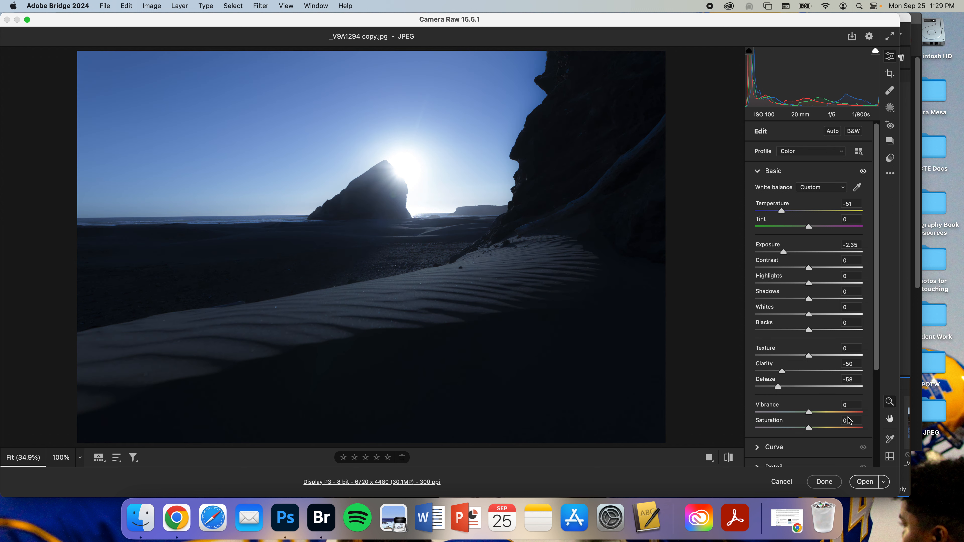
left_click(848, 413)
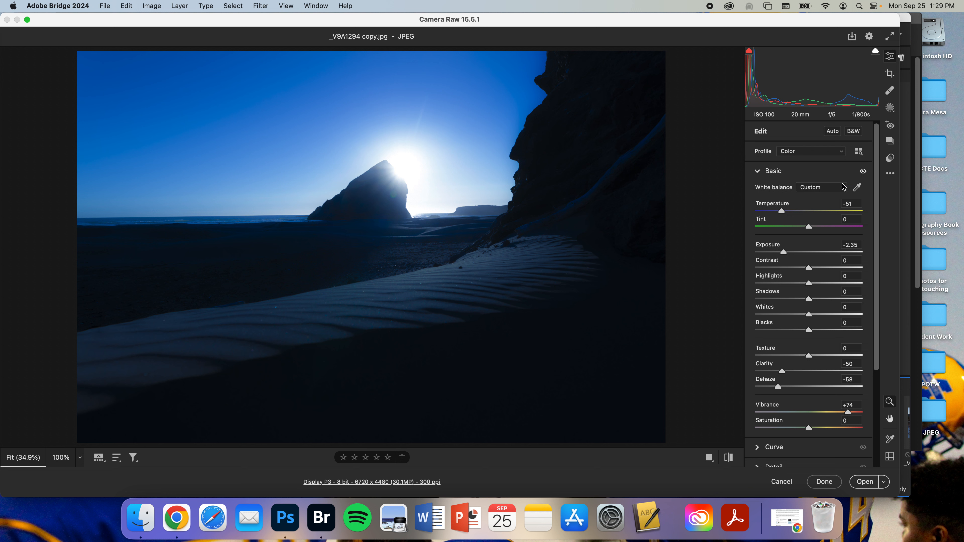
Step: Save the edited image as a JPEG at quality 12 in the same location, then finish Camera Raw with Done
left_click(852, 36)
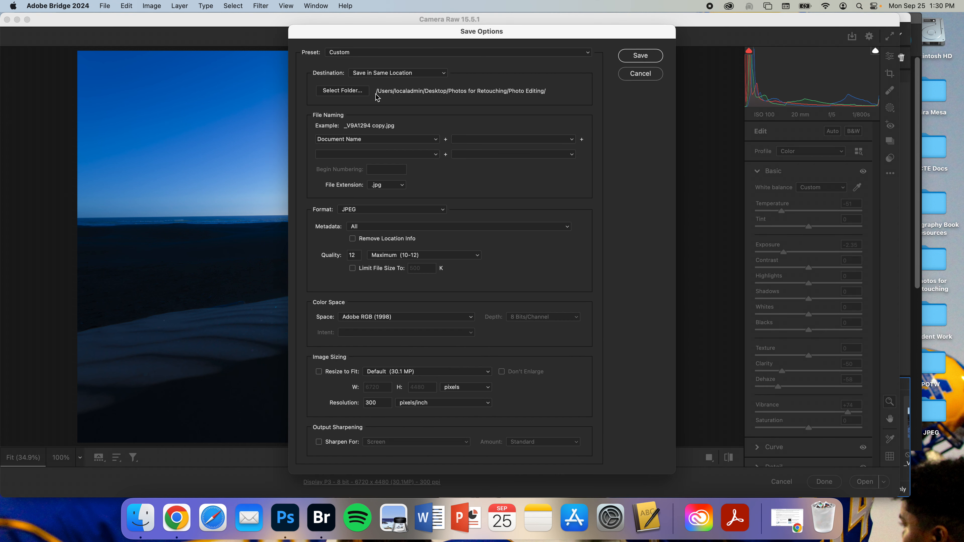
left_click(357, 92)
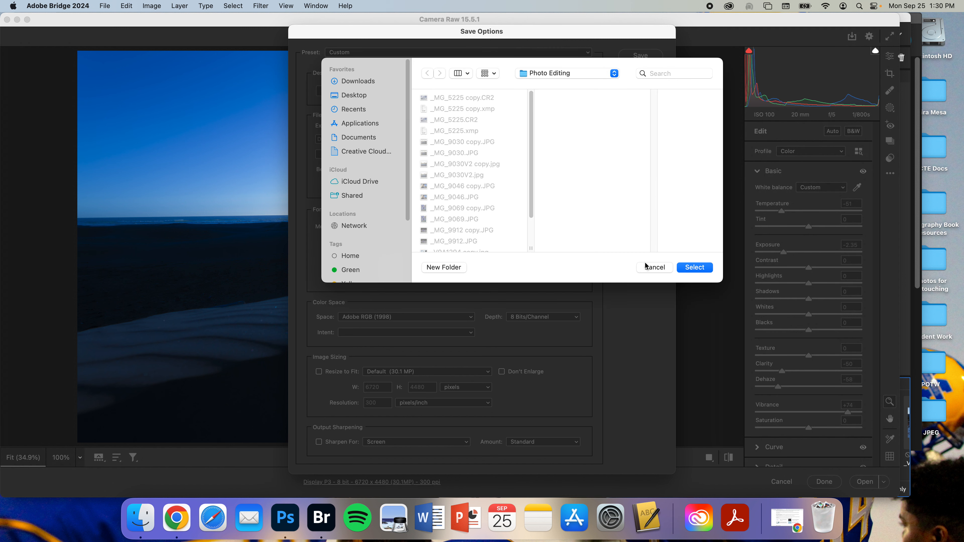
left_click(646, 267)
left_click(361, 211)
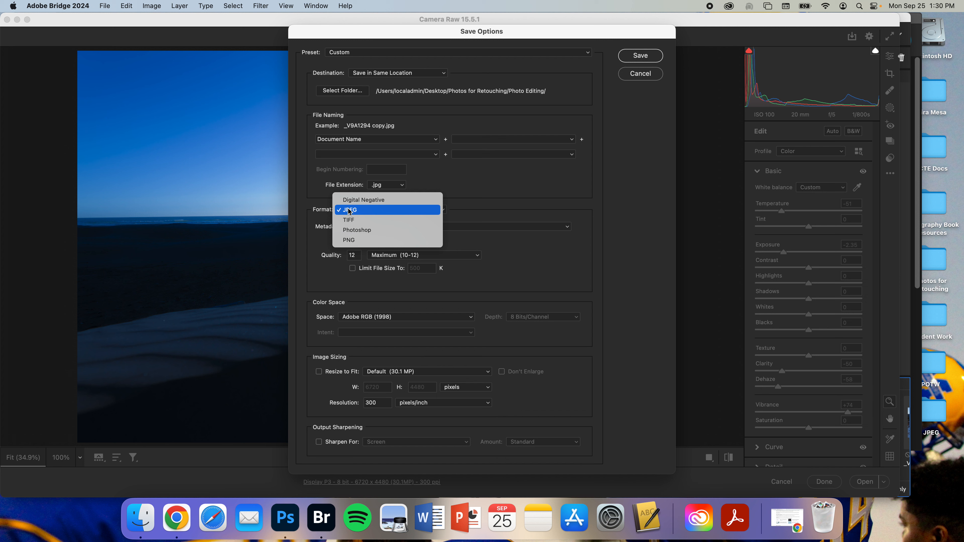
left_click(353, 211)
double_click(349, 256)
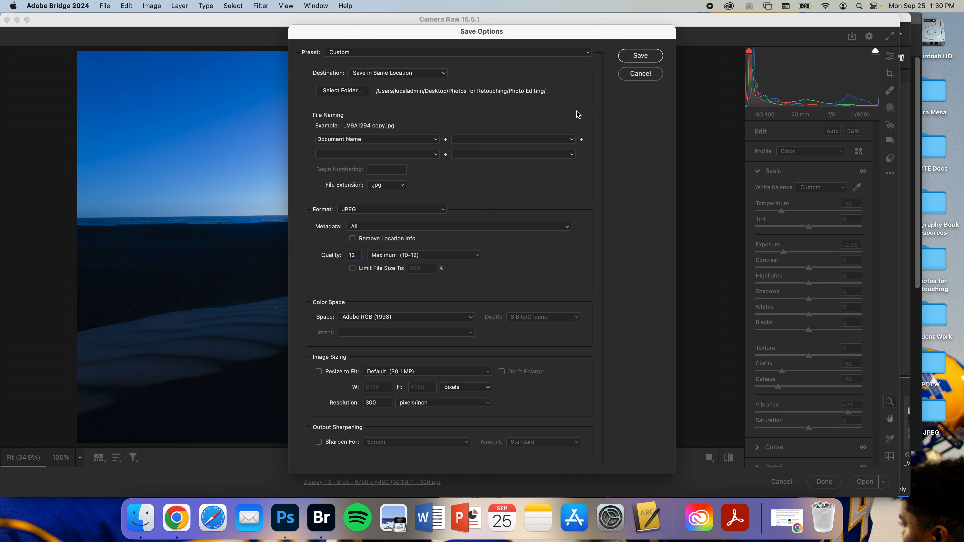
left_click(630, 59)
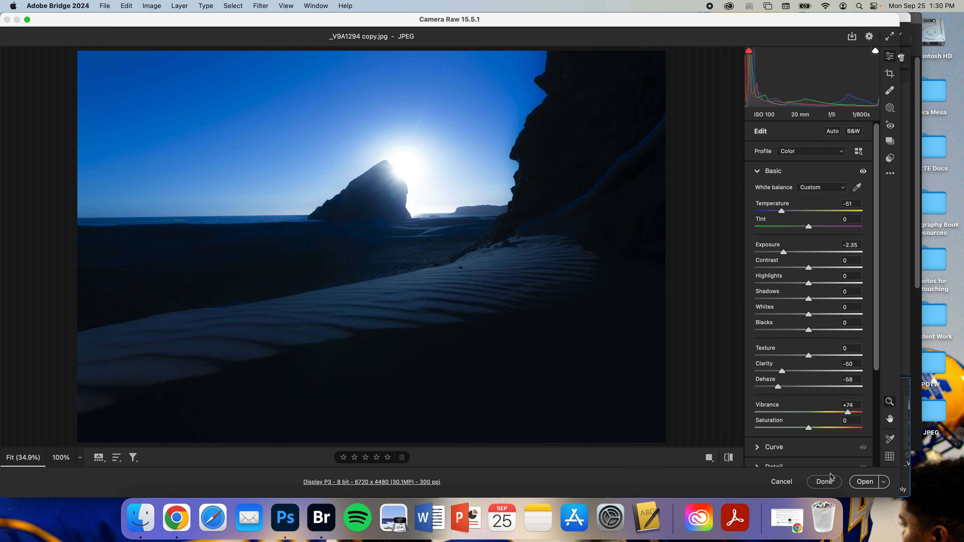
left_click(827, 485)
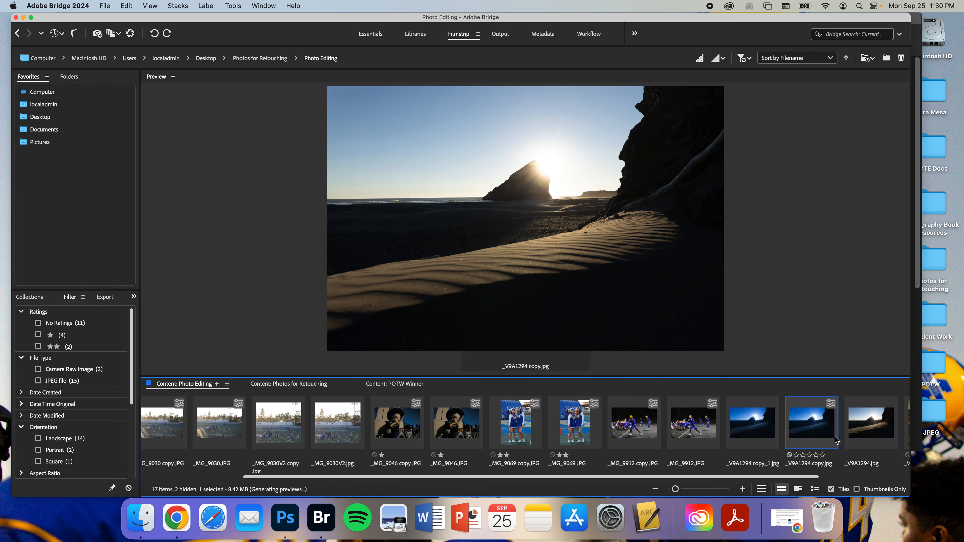
Step: Compare the _V9A1294 copies with the original _V9A1294.jpg in the filmstrip preview
left_click(827, 430)
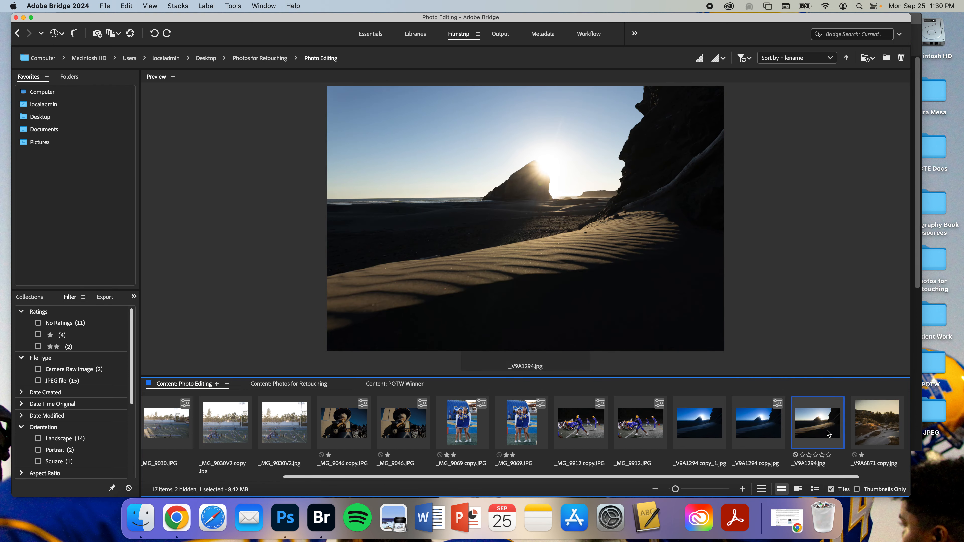
left_click(761, 429)
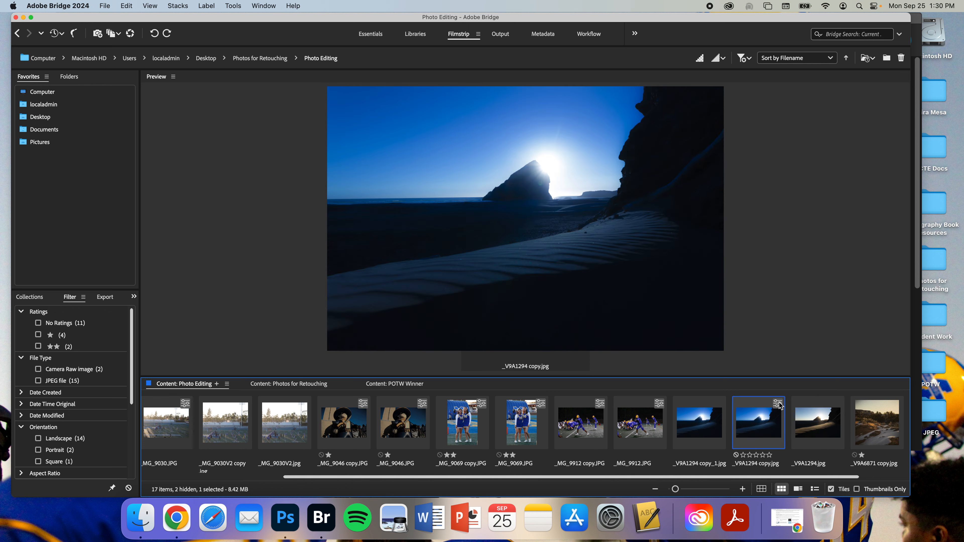
left_click(712, 418)
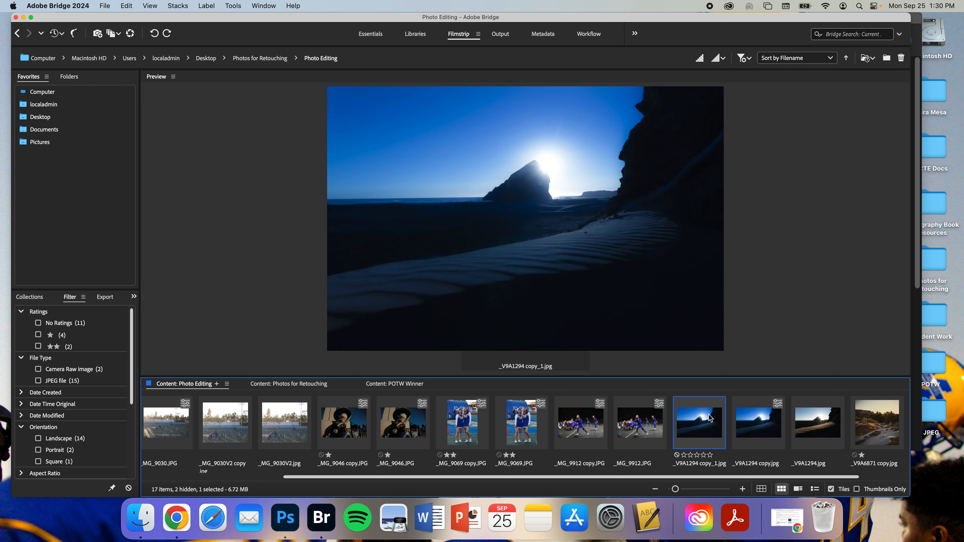
left_click(805, 429)
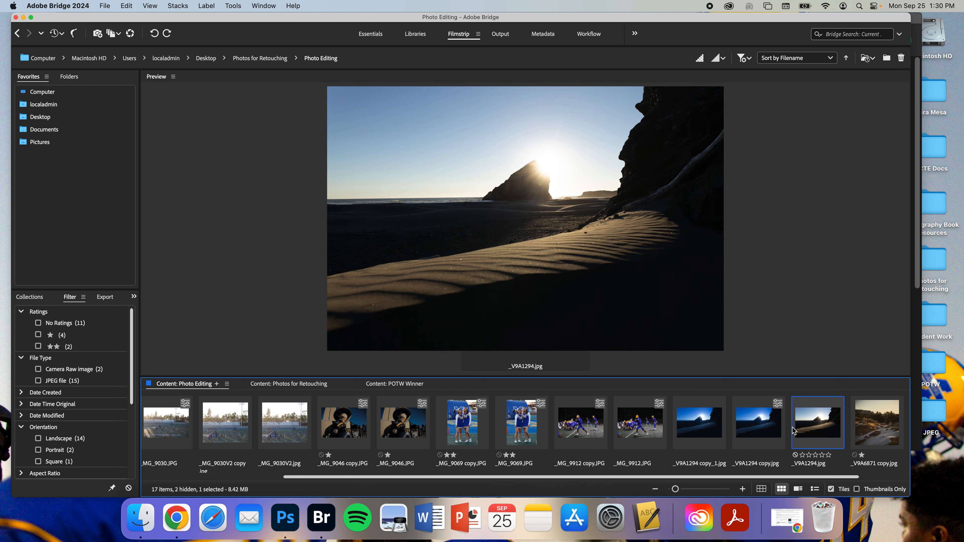
left_click(705, 421)
left_click(771, 422)
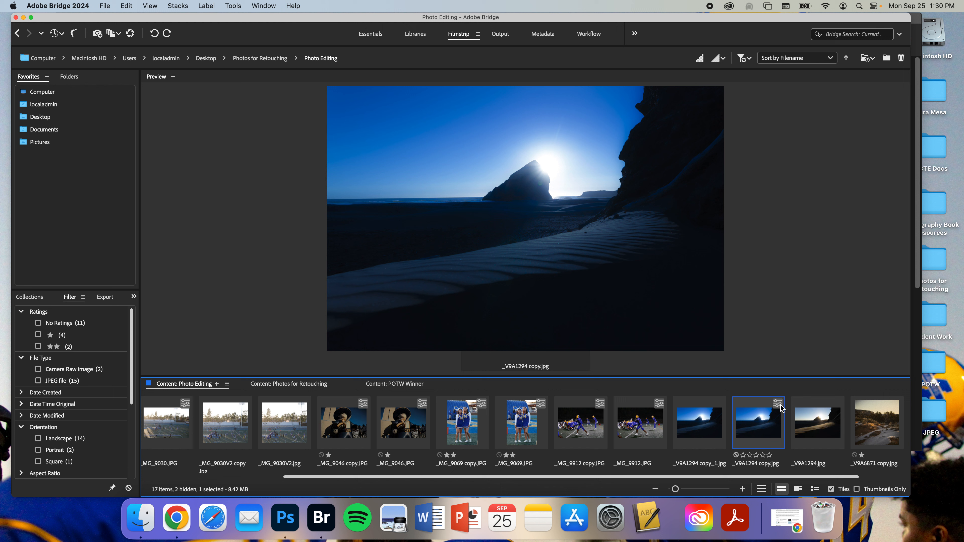
left_click(816, 414)
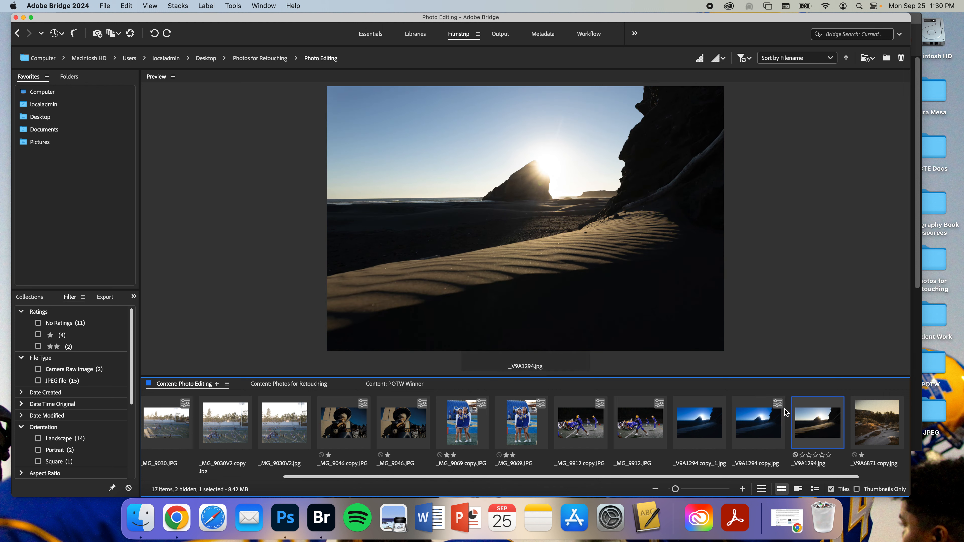
left_click(767, 417)
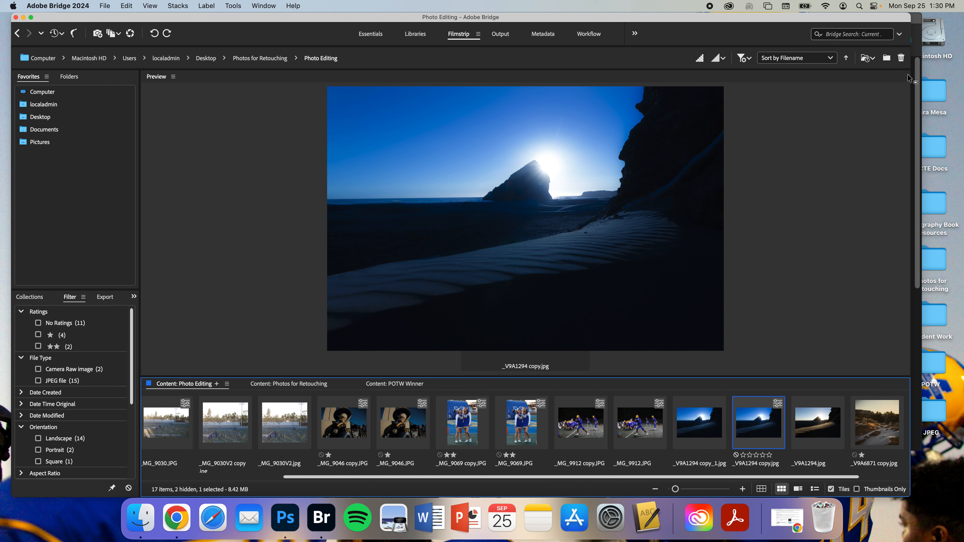
Step: Delete _V9A1294 copy.jpg from the Photo Editing folder and review the remaining _V9A1294 files
left_click(902, 58)
left_click(701, 425)
left_click(753, 425)
left_click(694, 427)
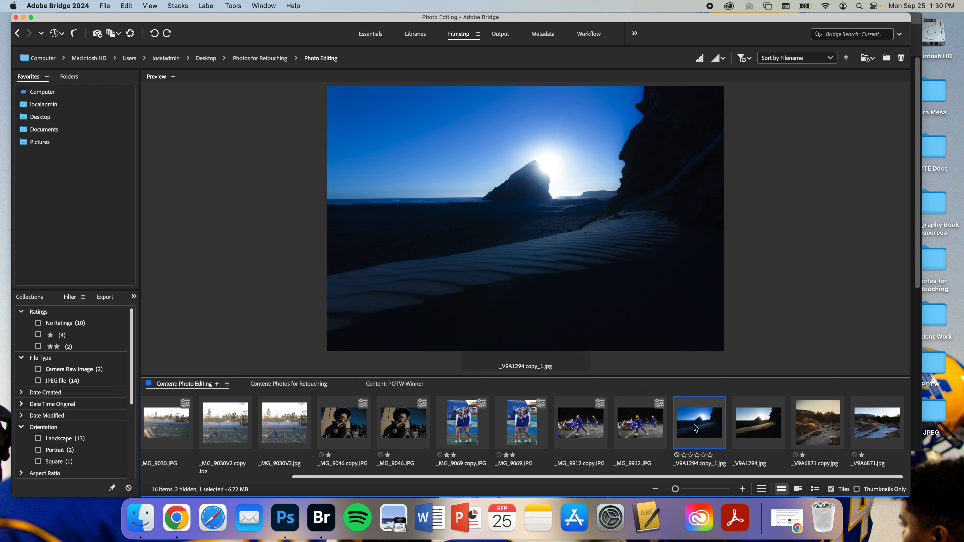